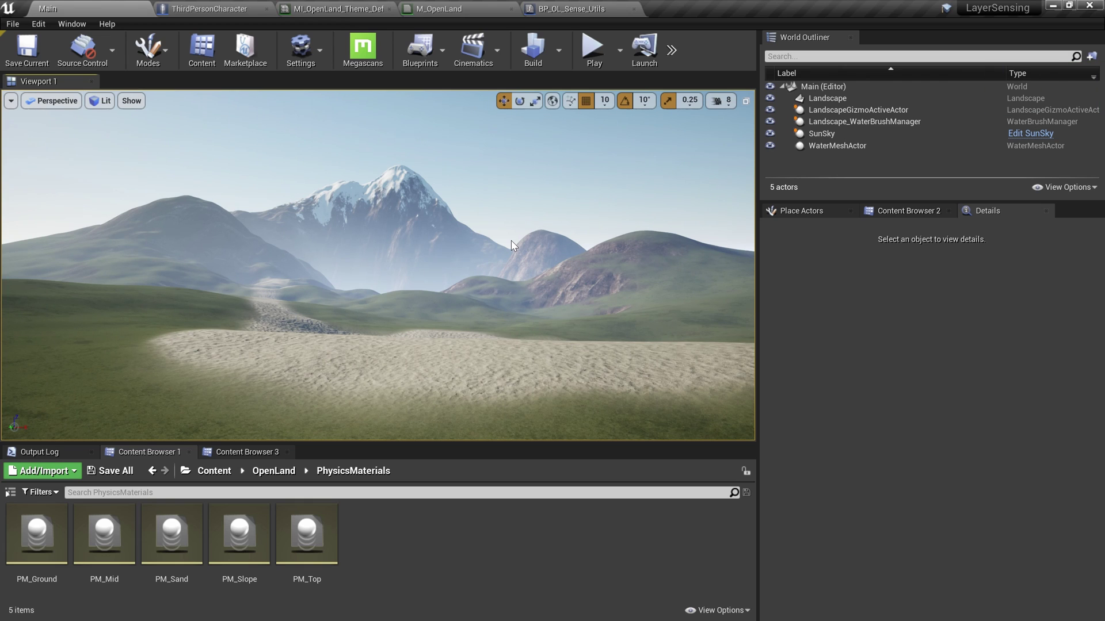
- Play-test the level twice, running across the grass and up the rocky hillside
key(alt+p)
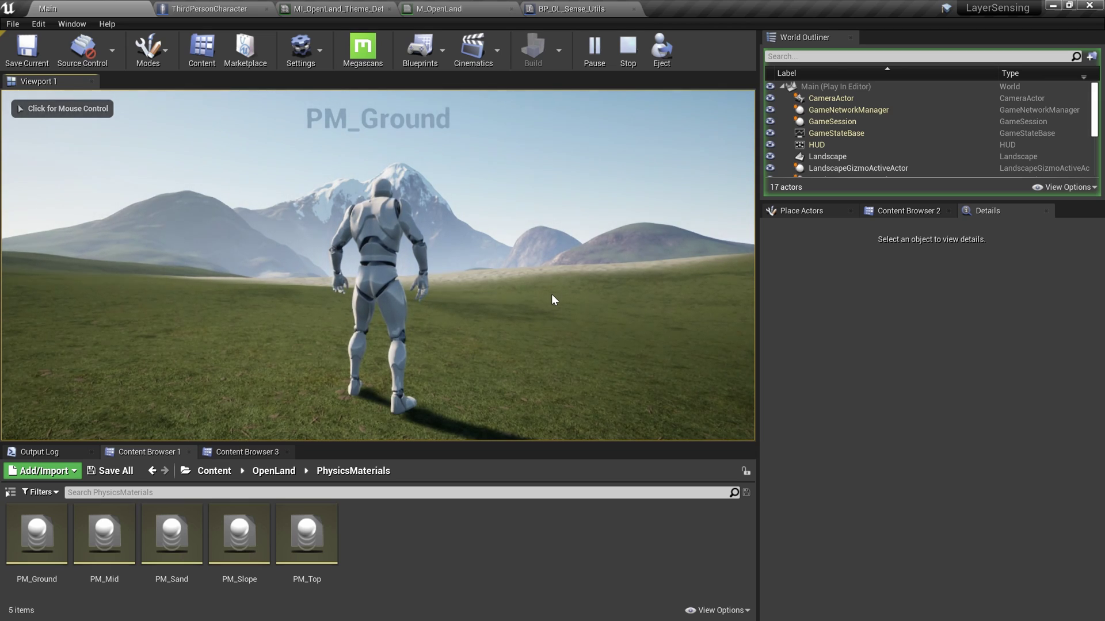
click(551, 300)
key(w)
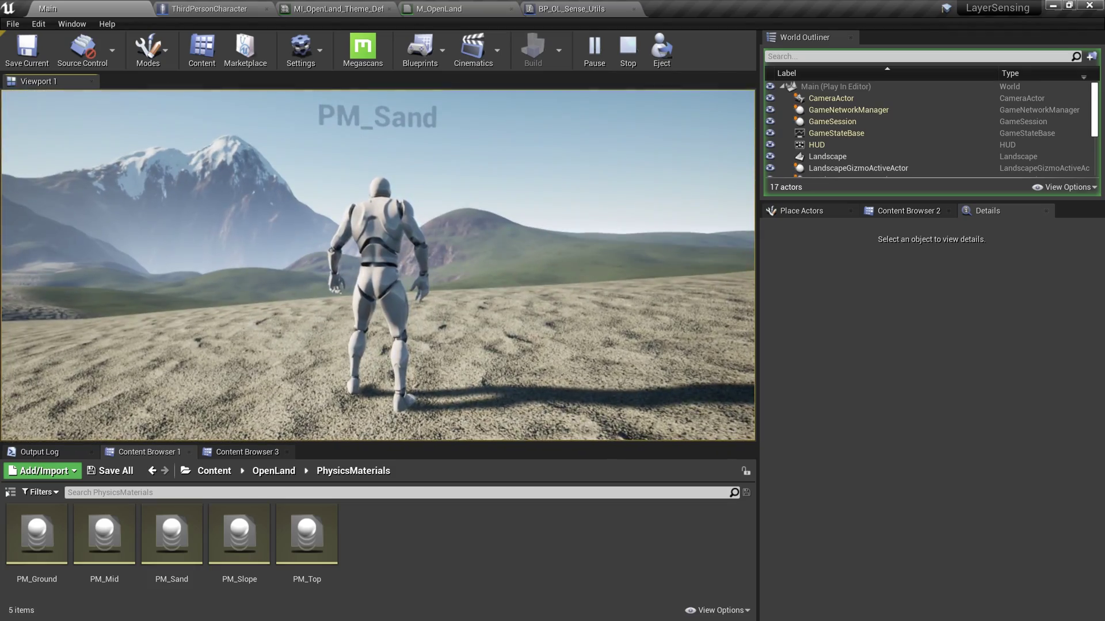
key(Escape)
right_drag(697, 387, 697, 387)
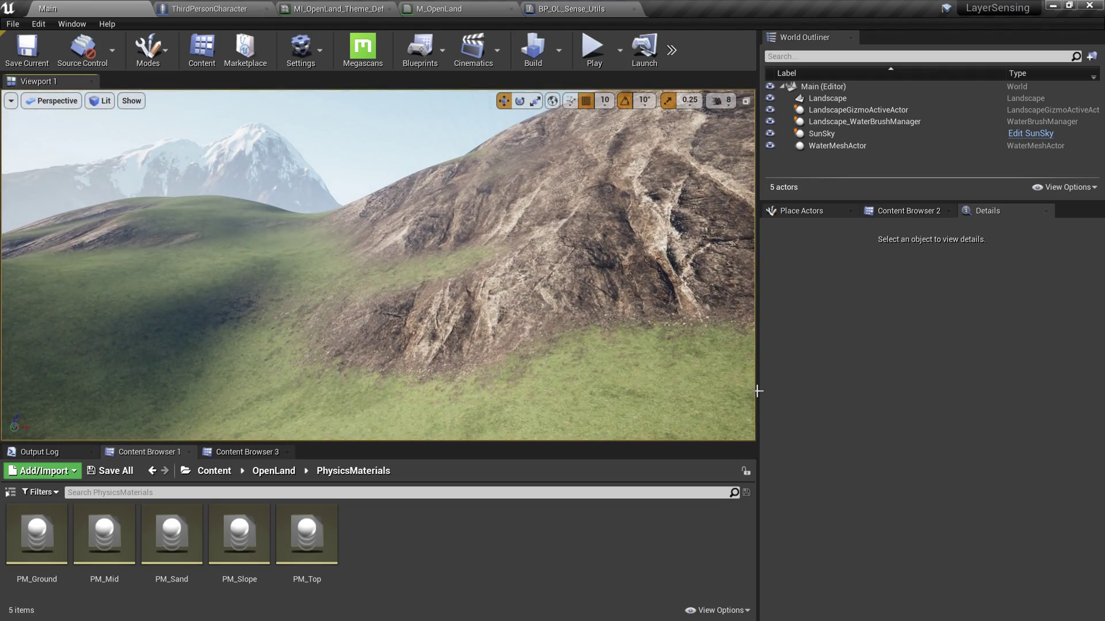
key(alt+p)
key(w)
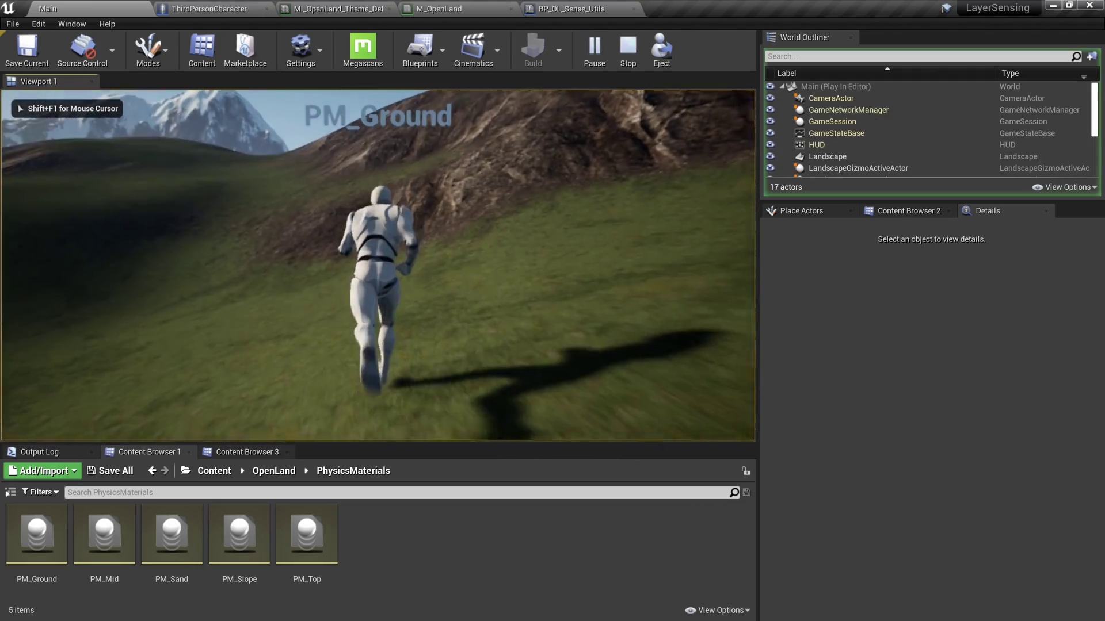
key(w)
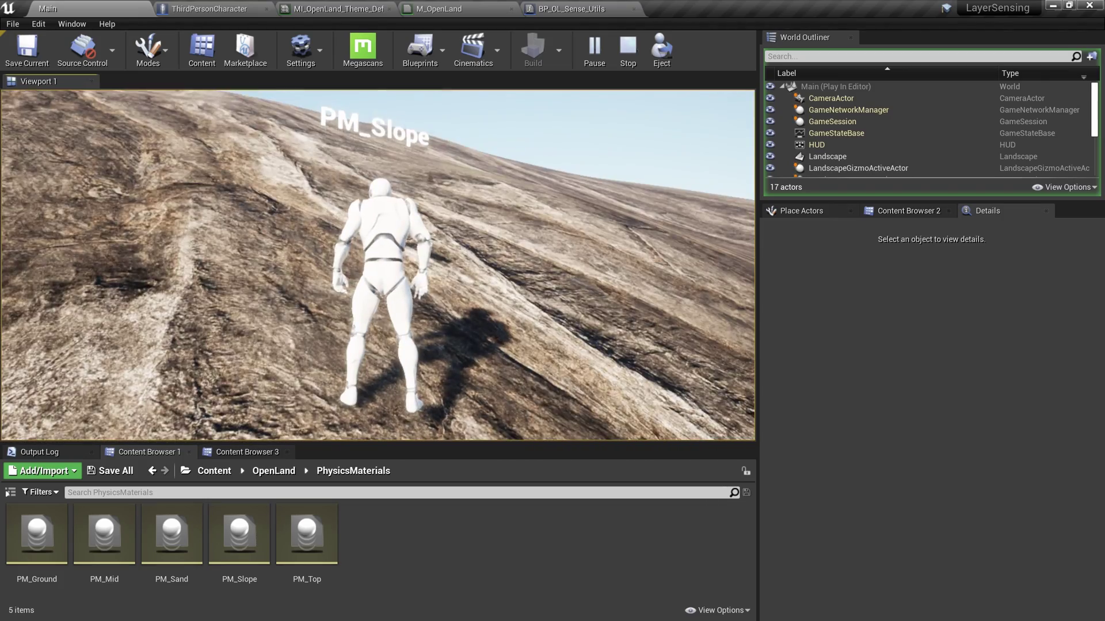
key(Escape)
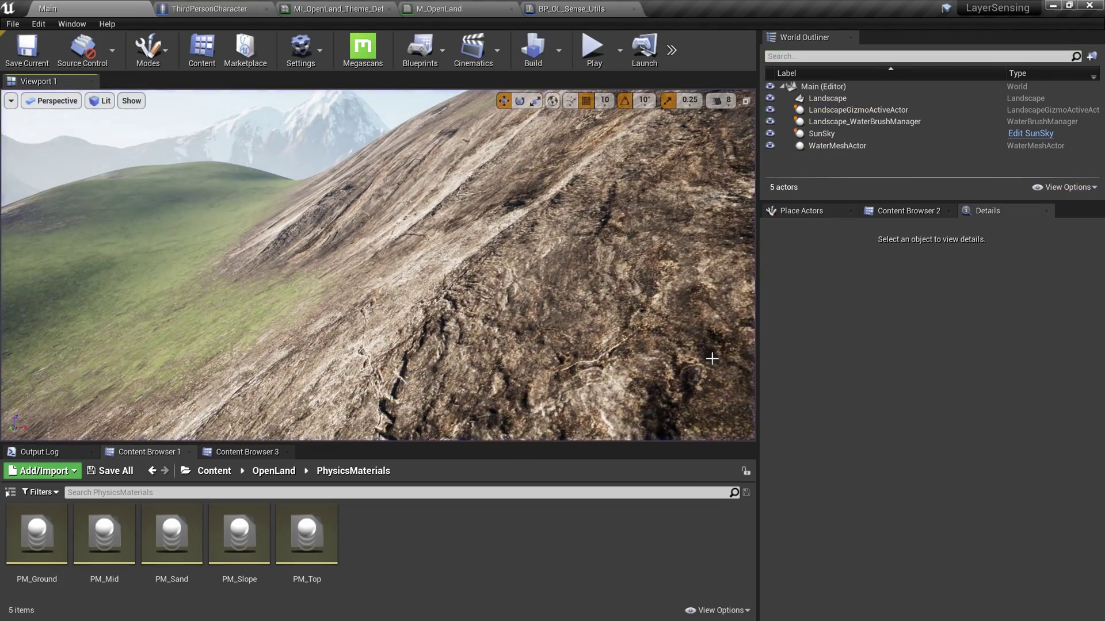
- Restart the play test from spawn and run the character from grass onto sand
key(alt+p)
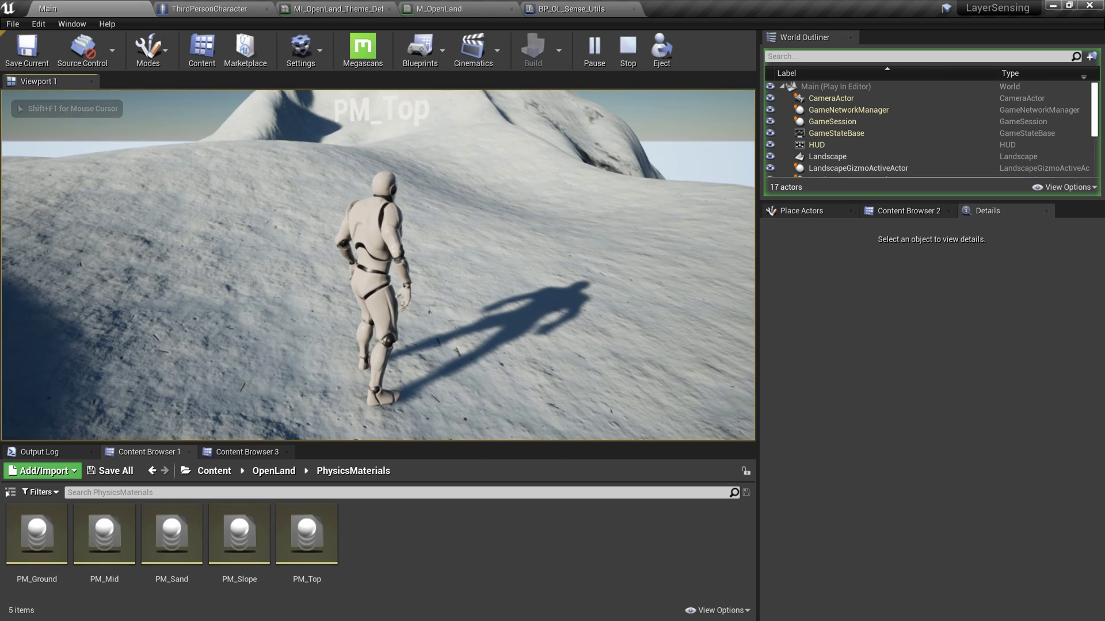
key(Escape)
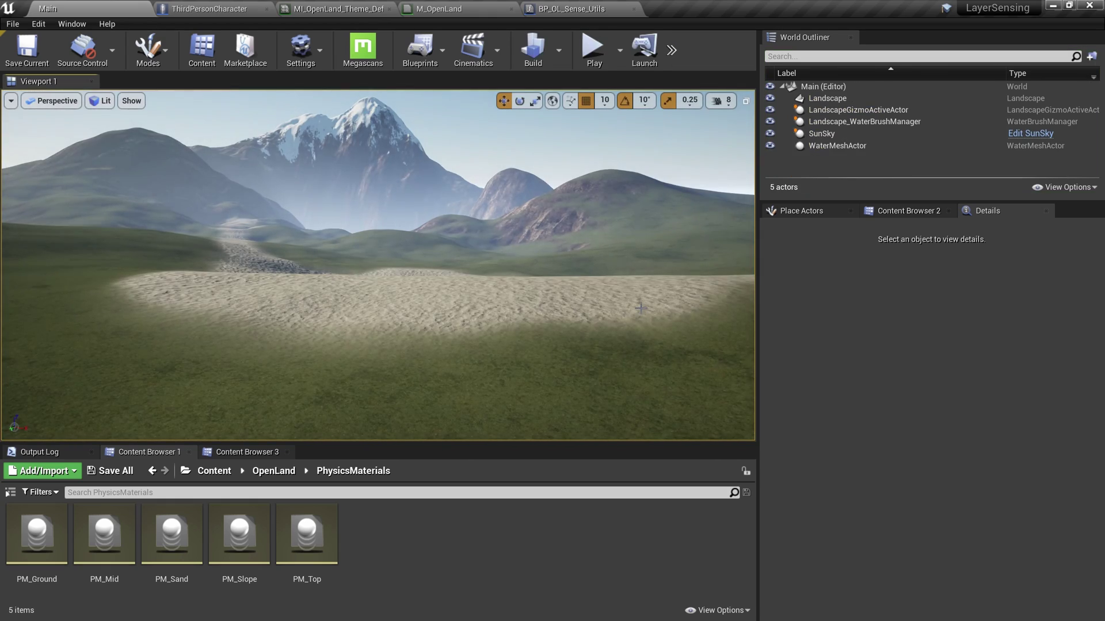
key(alt+p)
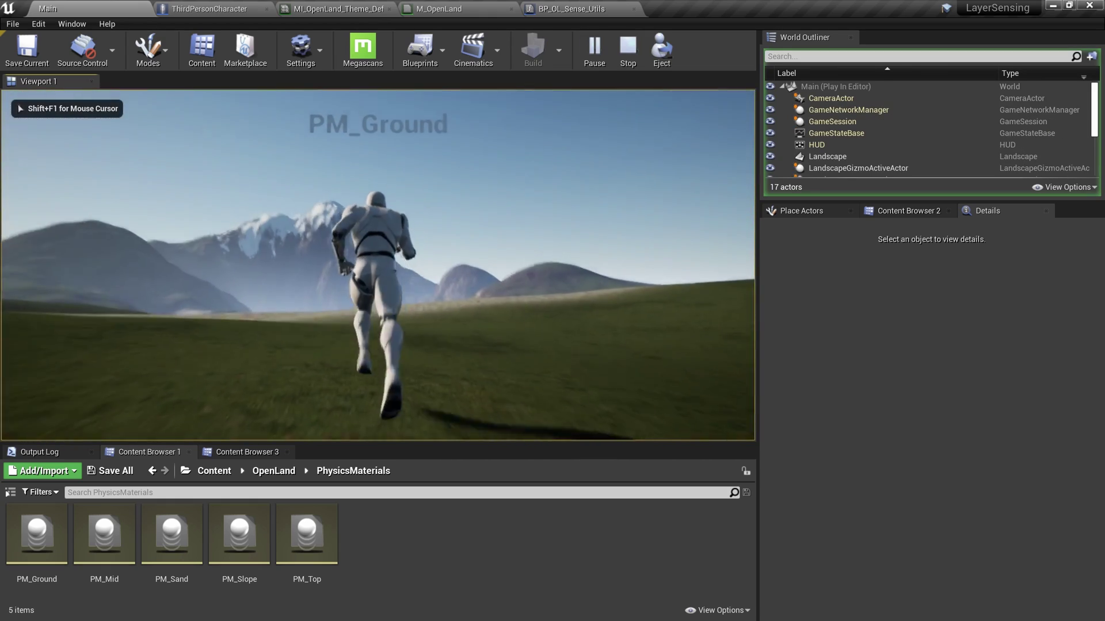
click(656, 372)
key(w)
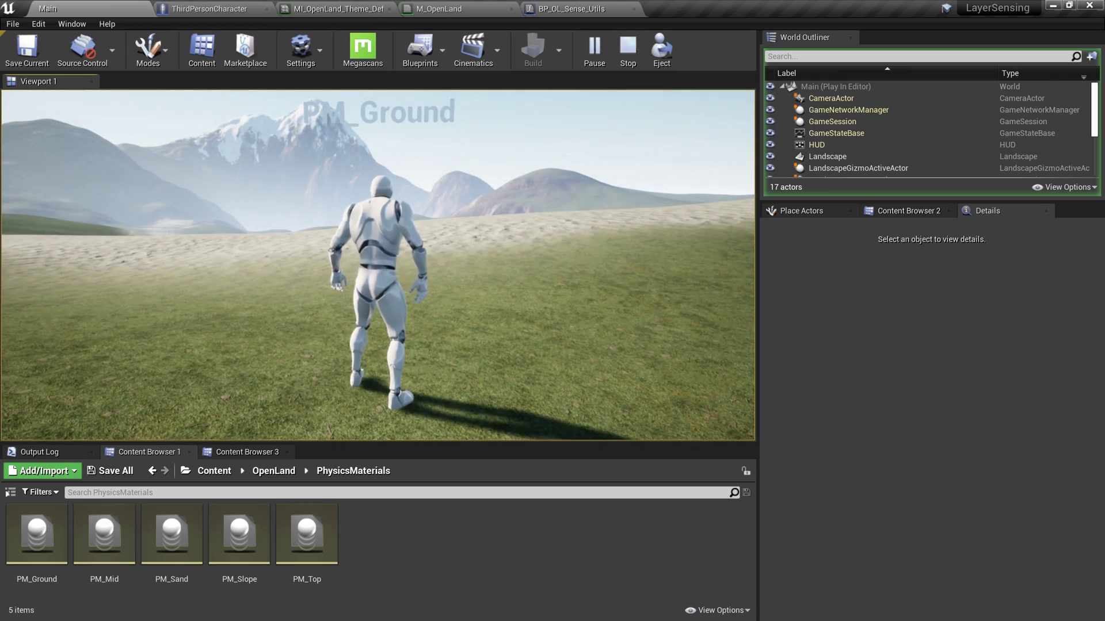
key(w)
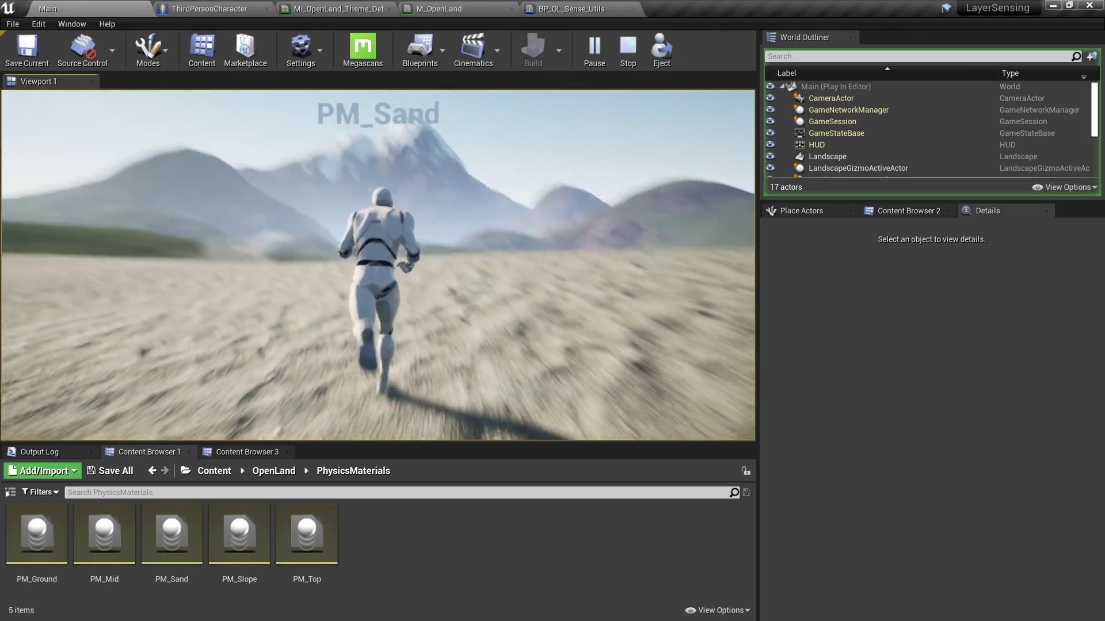
key(w)
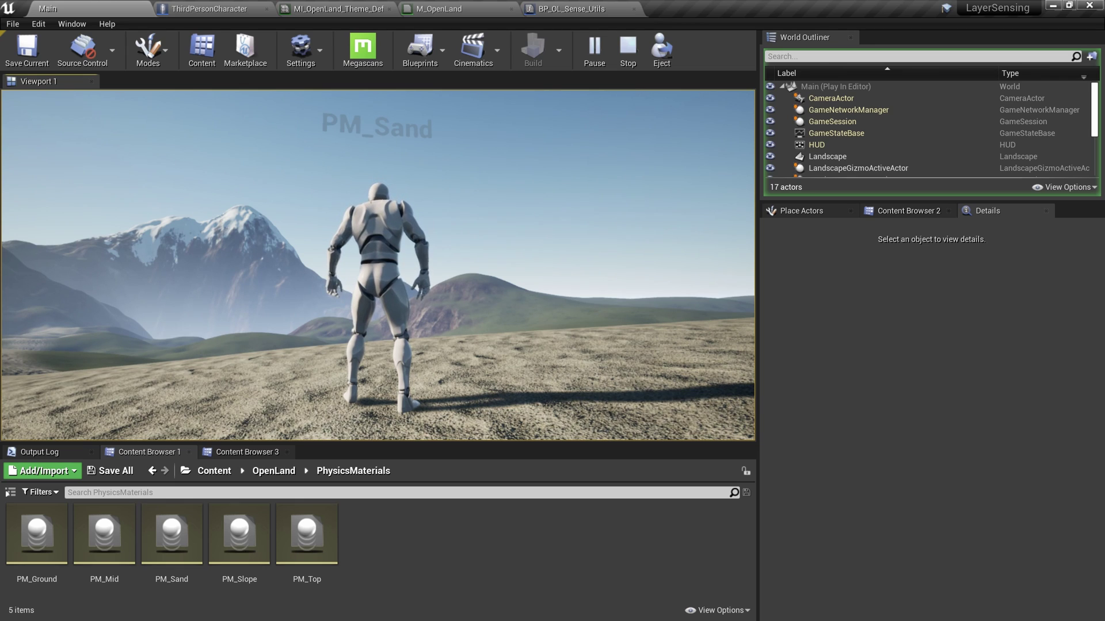
key(Escape)
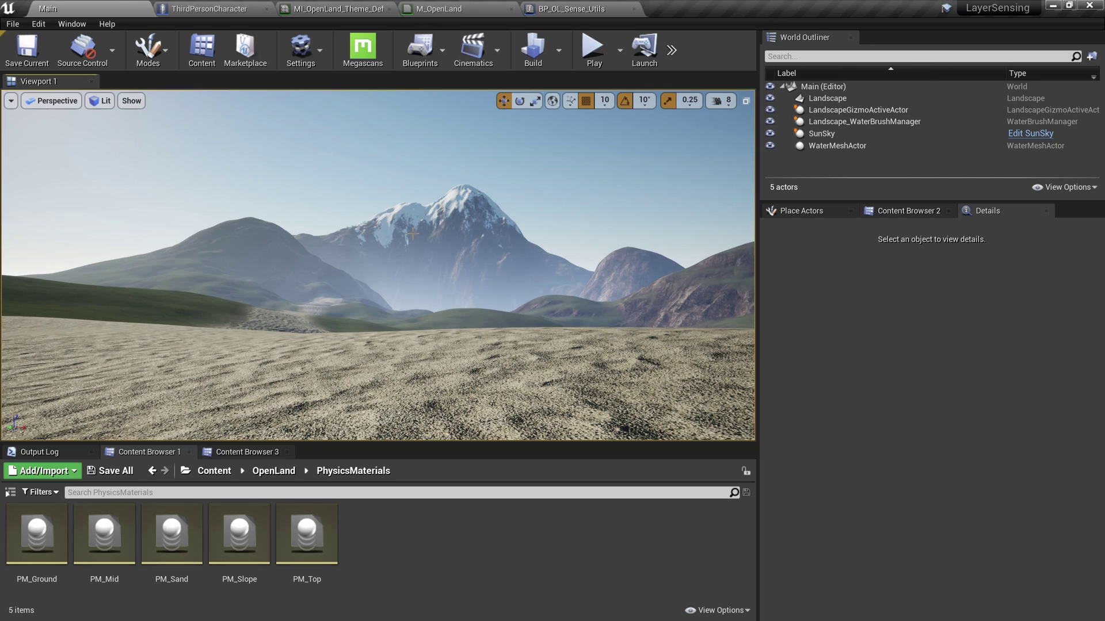
- Select the Landscape, filter its Details by 'gene', and toggle Generate Overlap Events back on
click(412, 233)
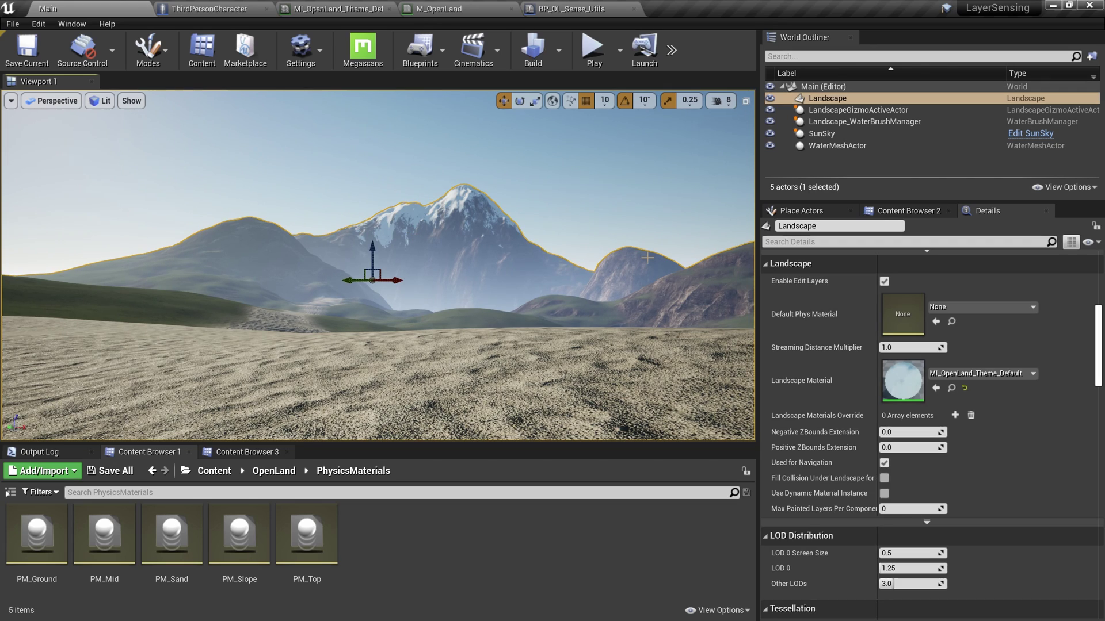
click(837, 98)
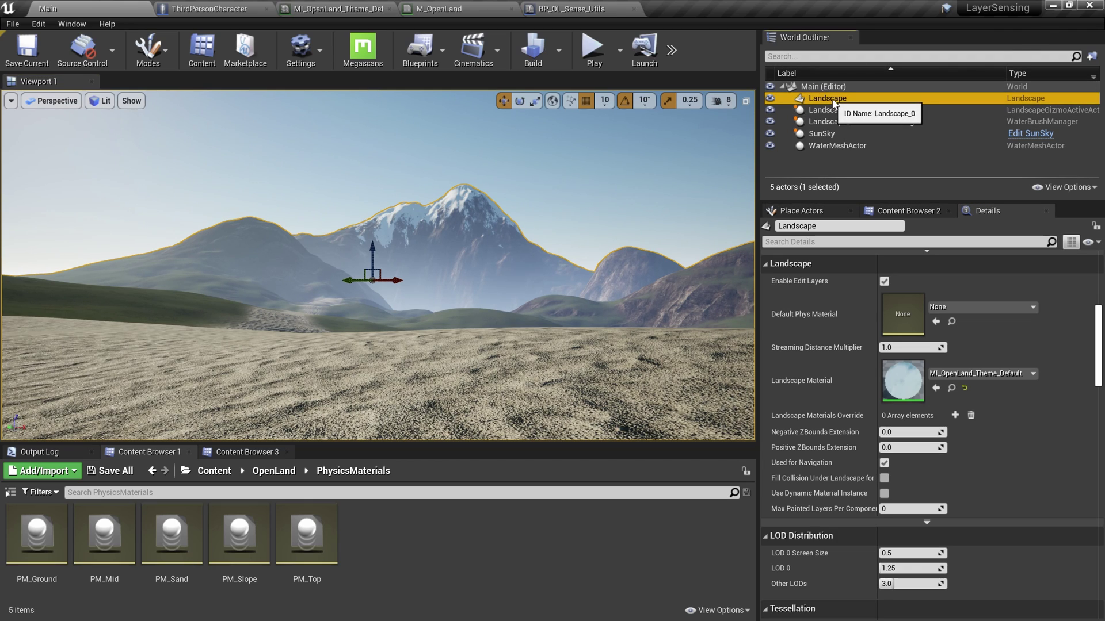
scroll(1022, 403, up, 5)
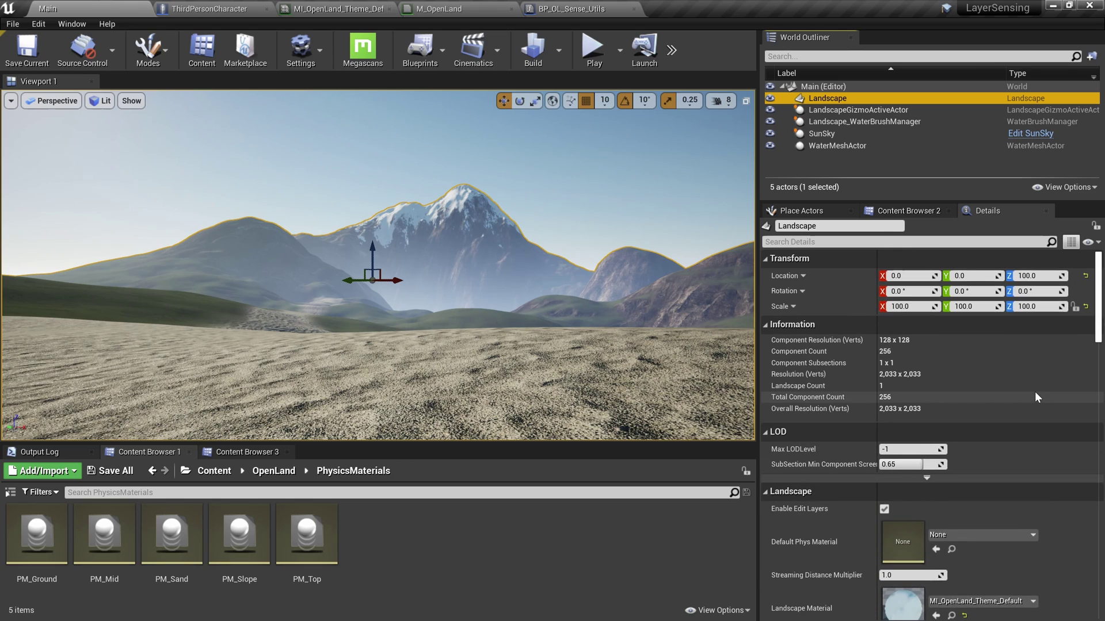
click(904, 242)
text(gne)
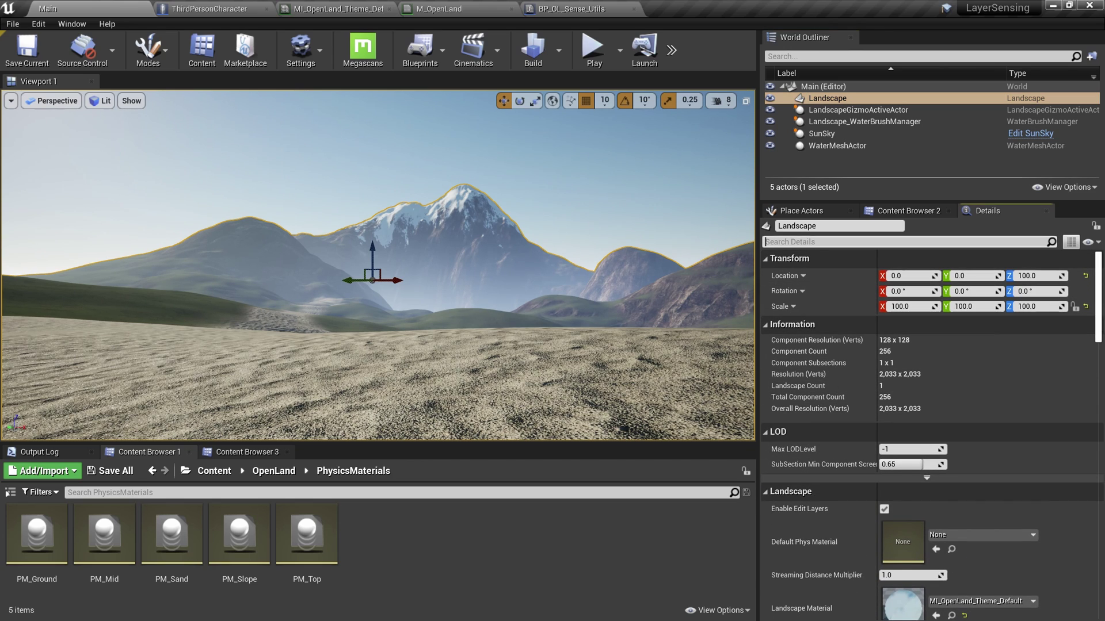
key(BackSpace)
key(BackSpace)
text(ene)
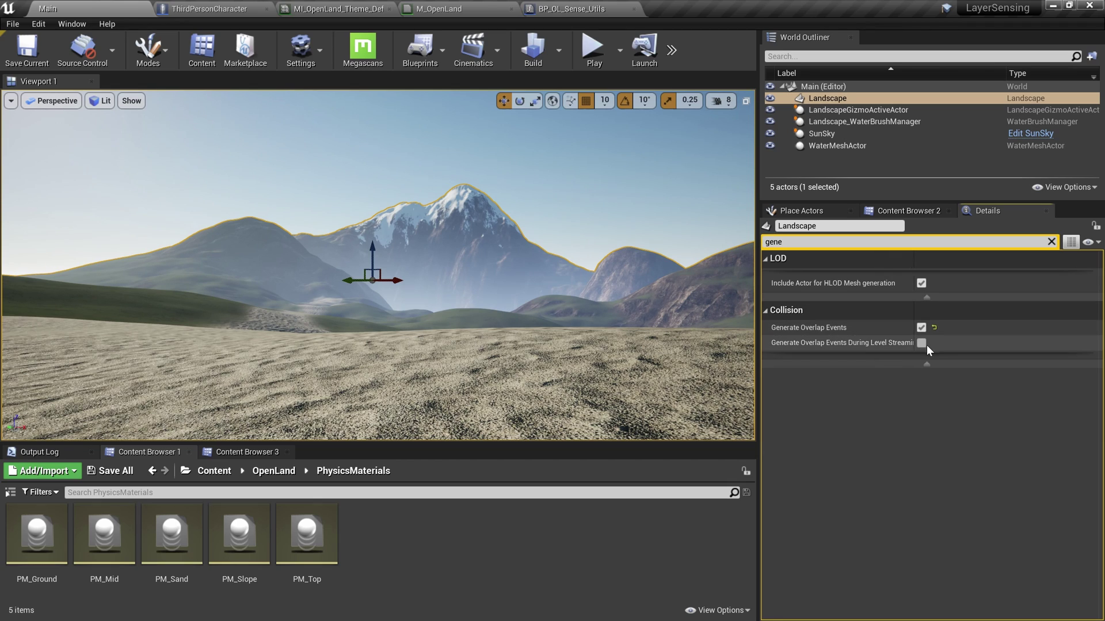
click(920, 328)
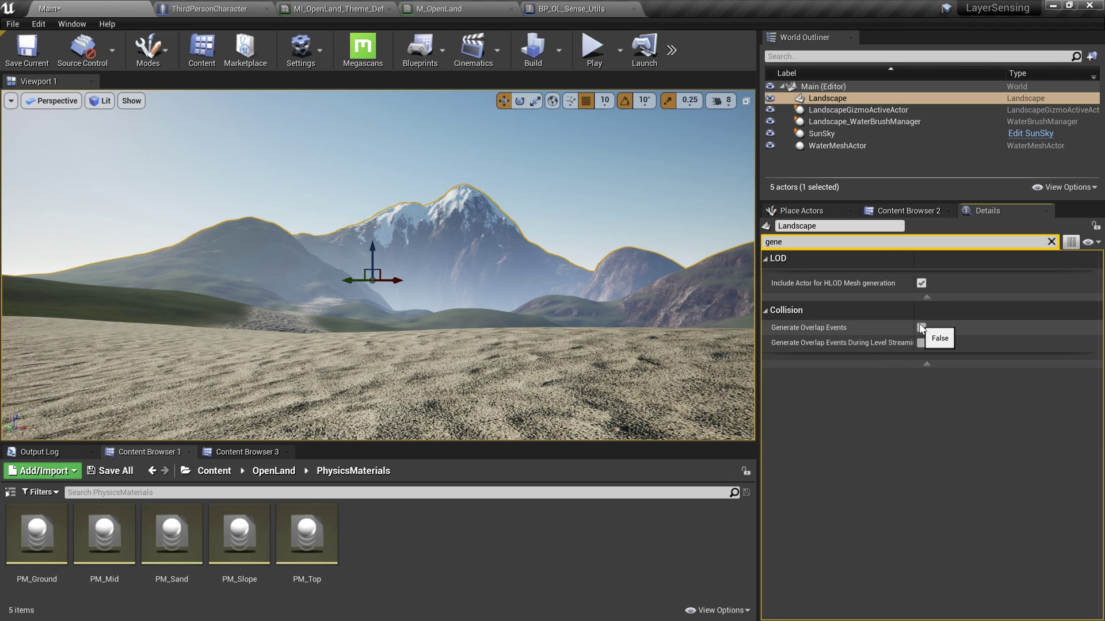
click(921, 327)
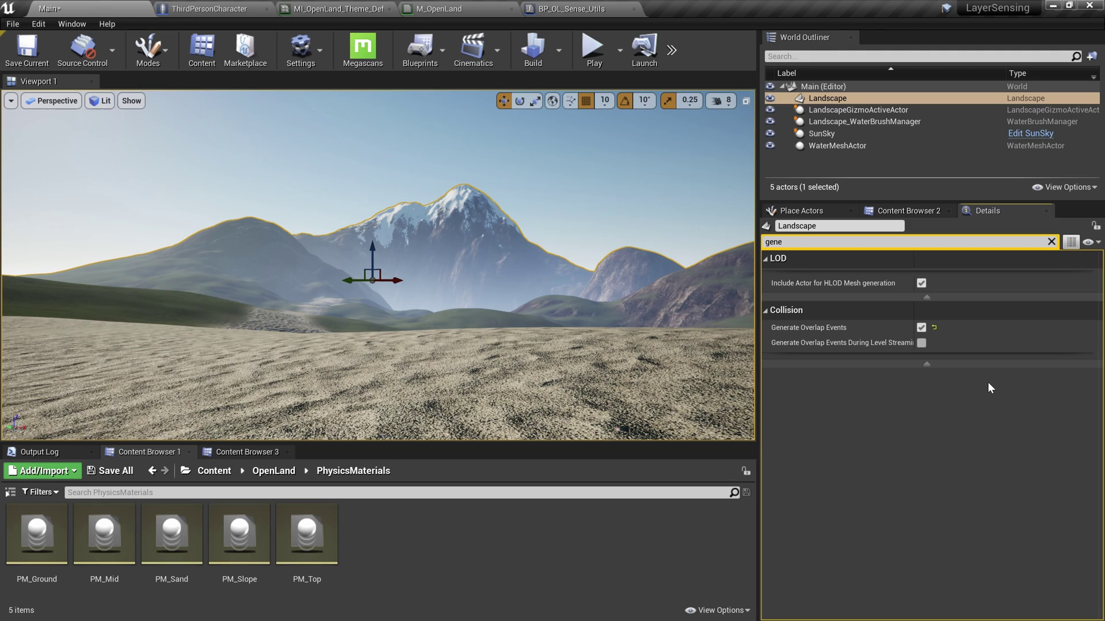
- Save the Main level with Ctrl+S
key(ctrl+s)
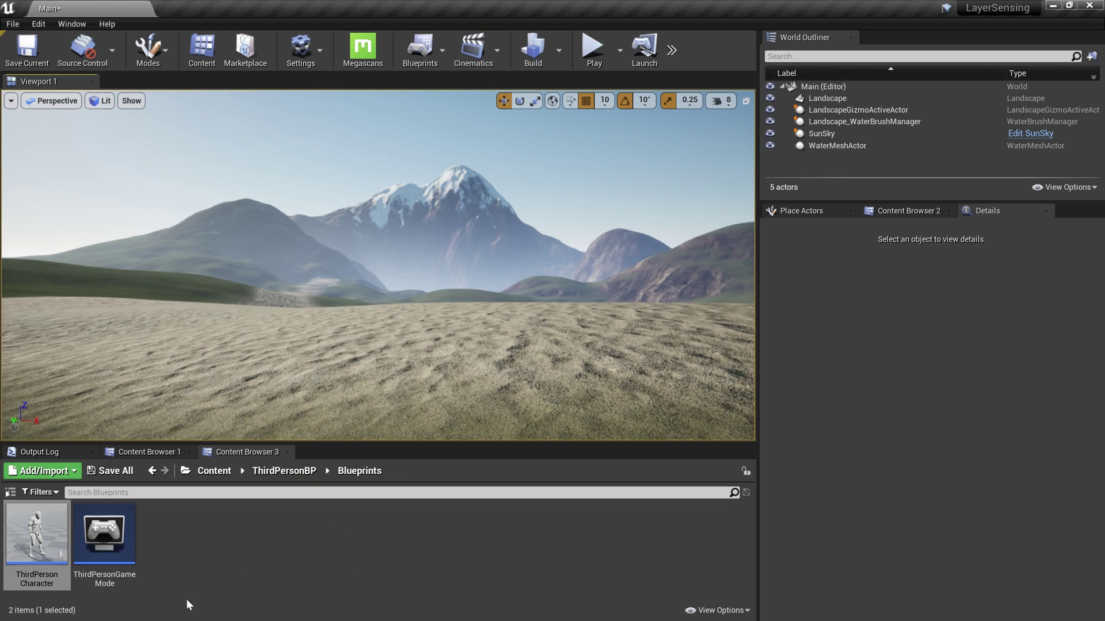
- Open ThirdPersonCharacter and place an Event Tick node in its Event Graph via the 'Eve' search
double_click(40, 559)
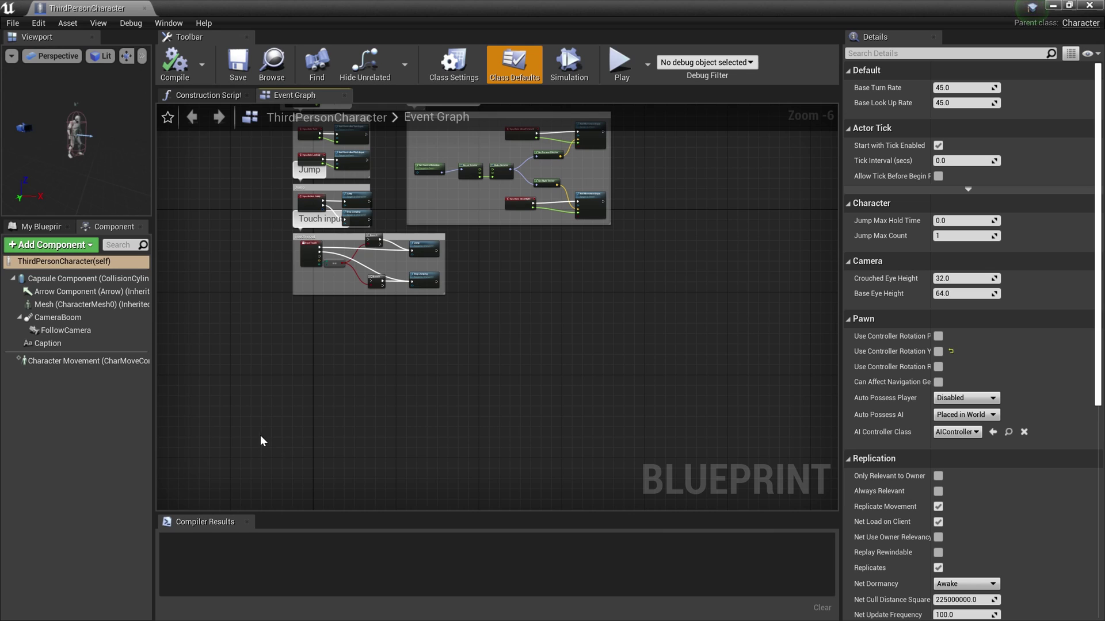
right_click(322, 351)
text(Eve)
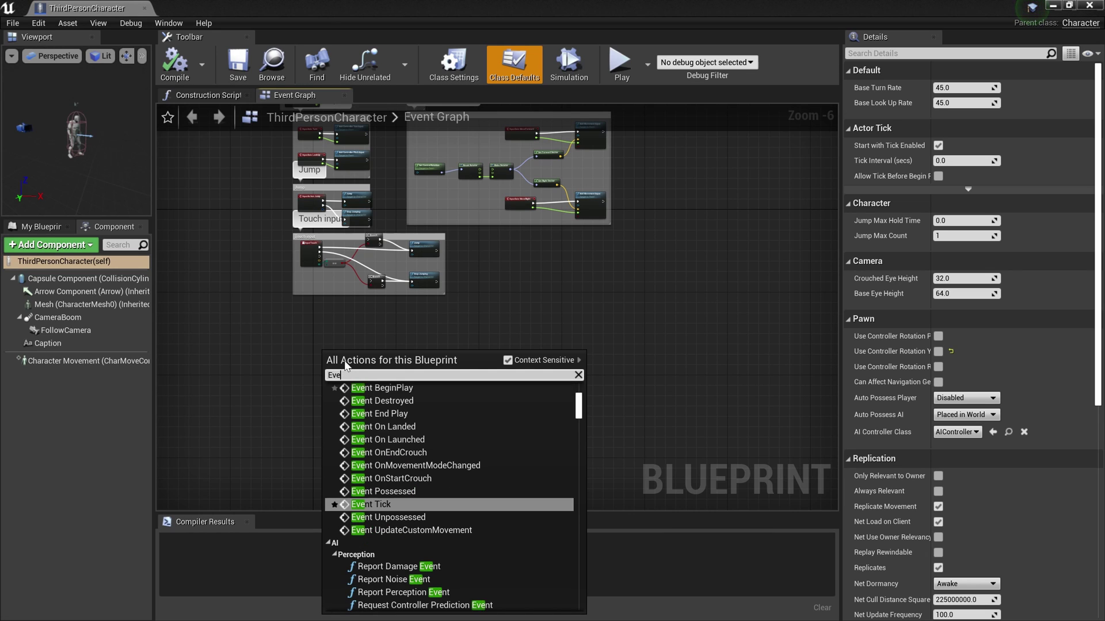
key(Return)
scroll(334, 312, up, 3)
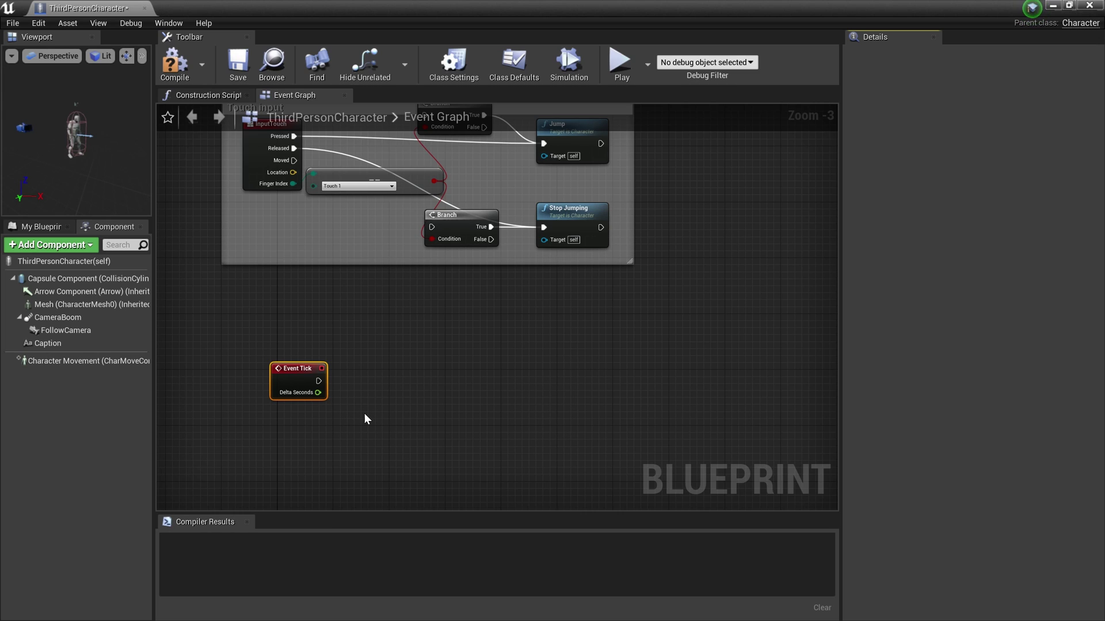
- Add Detect Physics Material beside Event Tick and wire Tick's execution output into it
right_click(381, 382)
text(Detect)
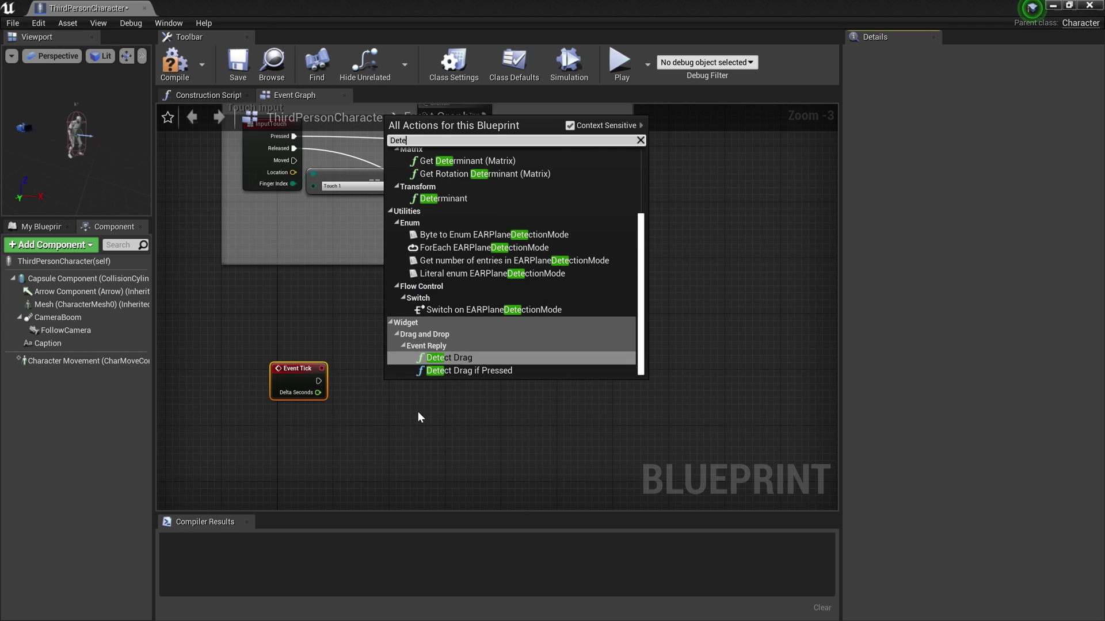
click(496, 177)
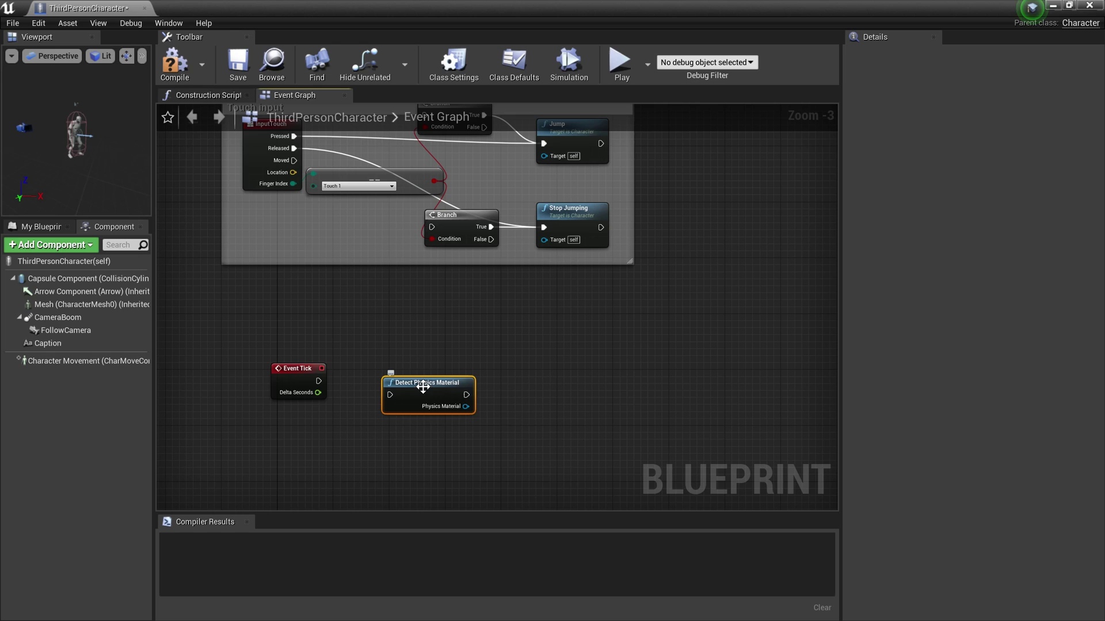
drag(426, 392, 447, 377)
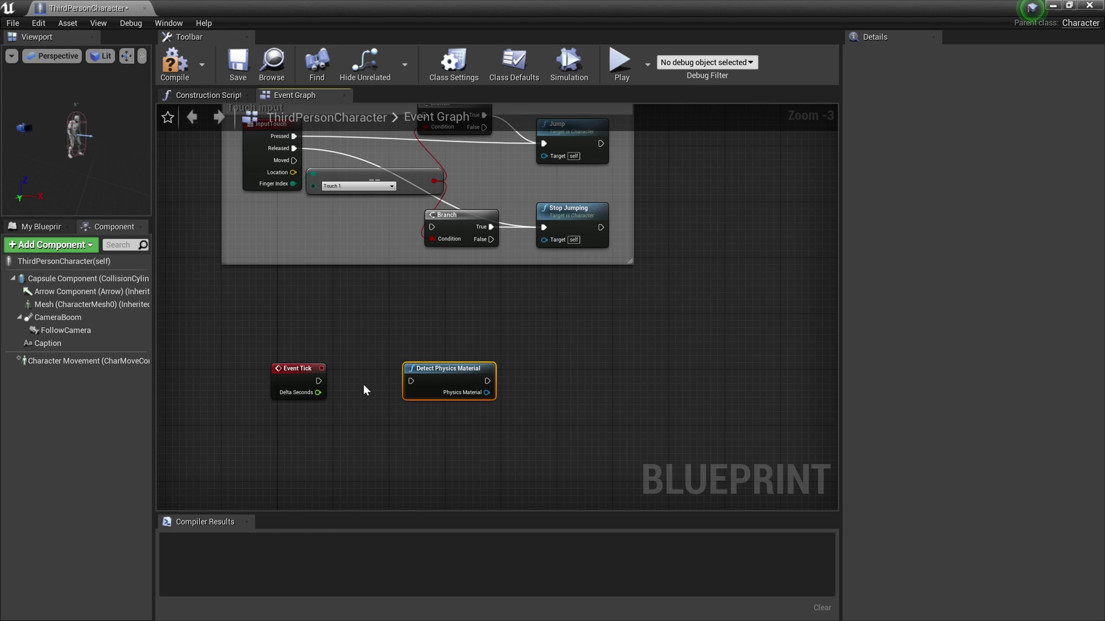
drag(318, 381, 411, 381)
- Add Get Display Name from the physics material and print its result with a Print String after detection
drag(487, 392, 557, 409)
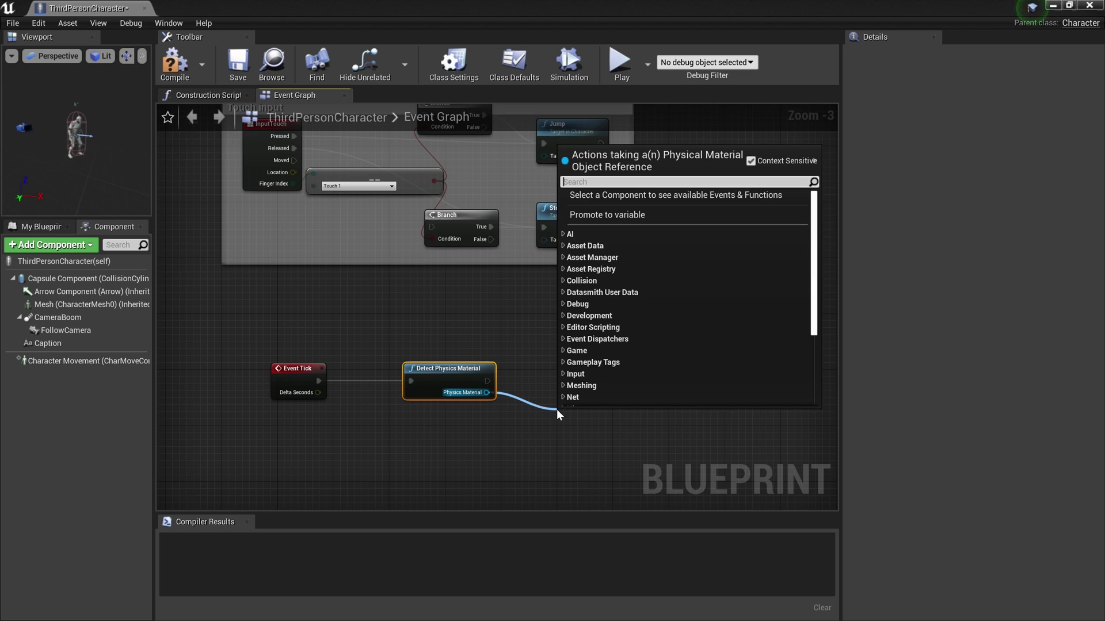
text(Dis)
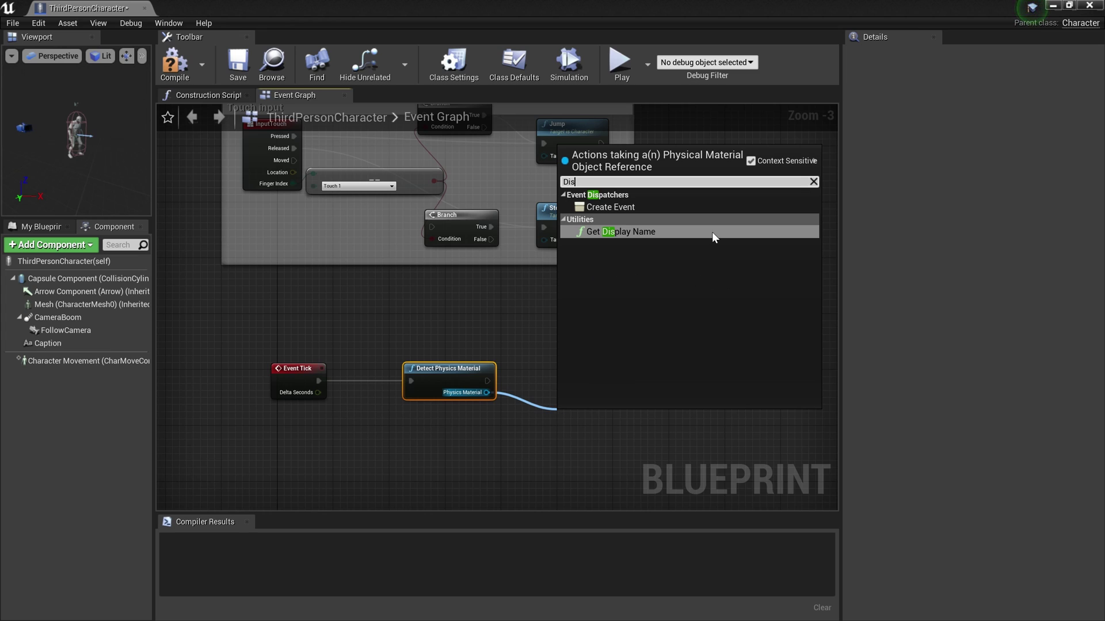
click(712, 233)
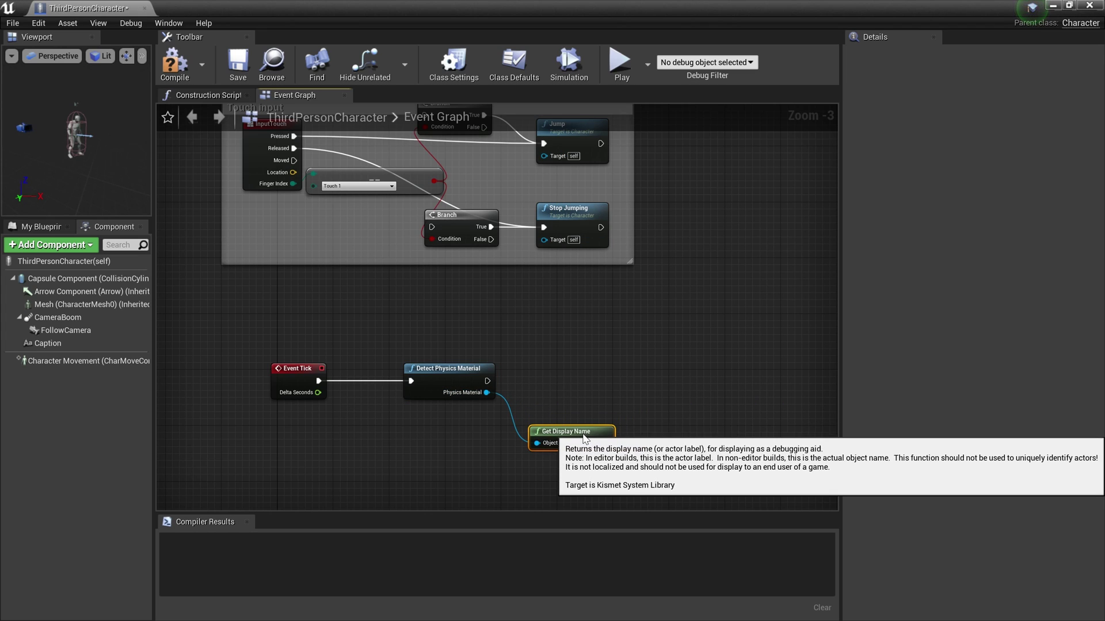
click(487, 382)
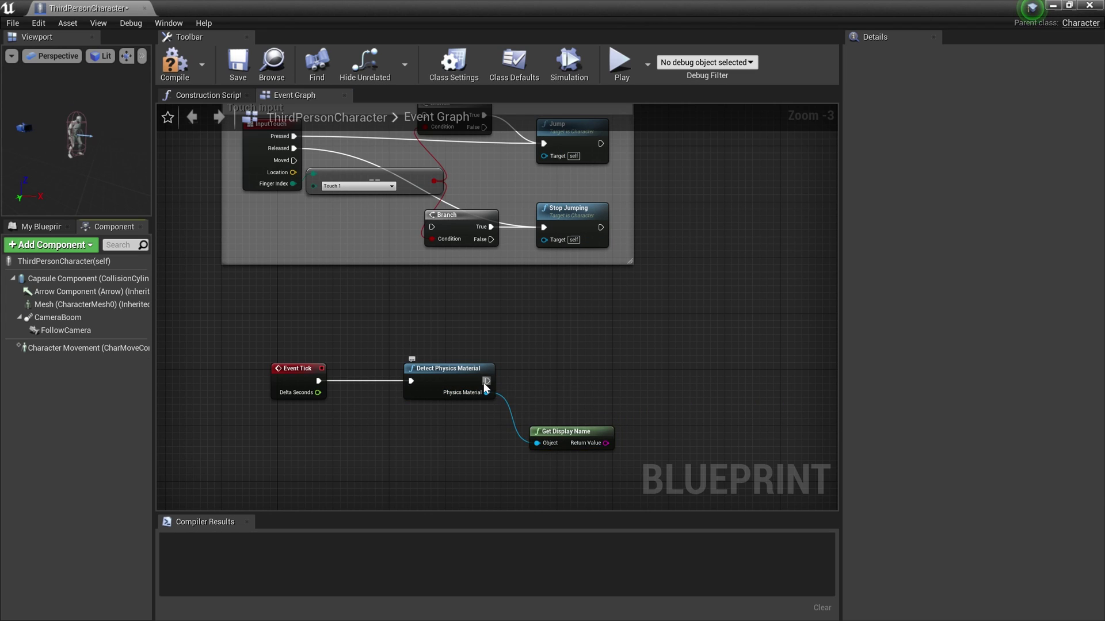
drag(486, 381, 631, 375)
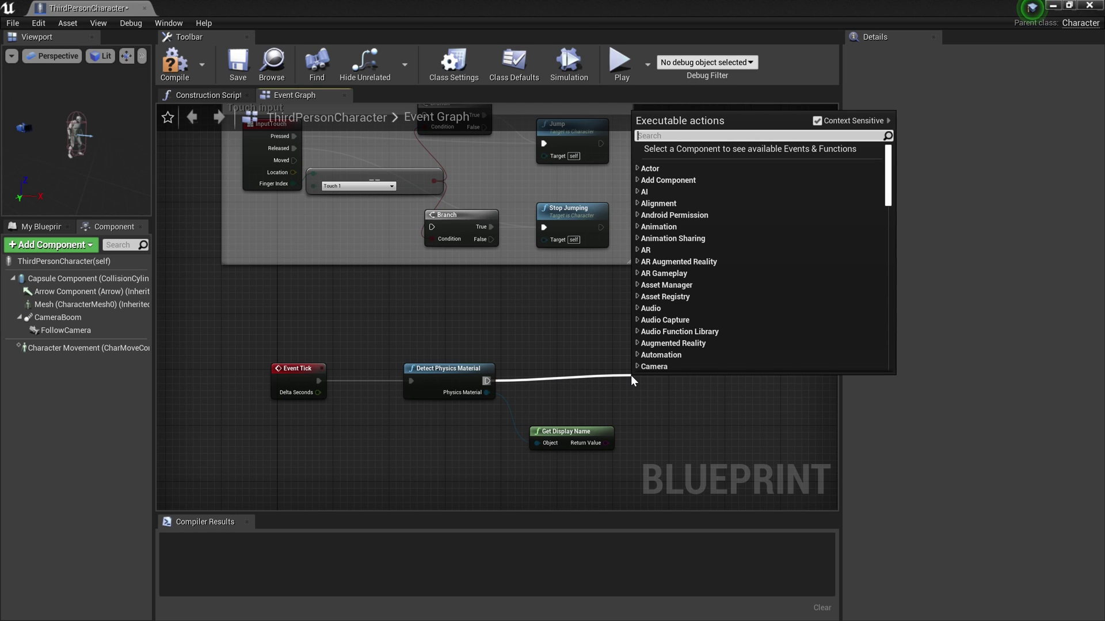
text(print)
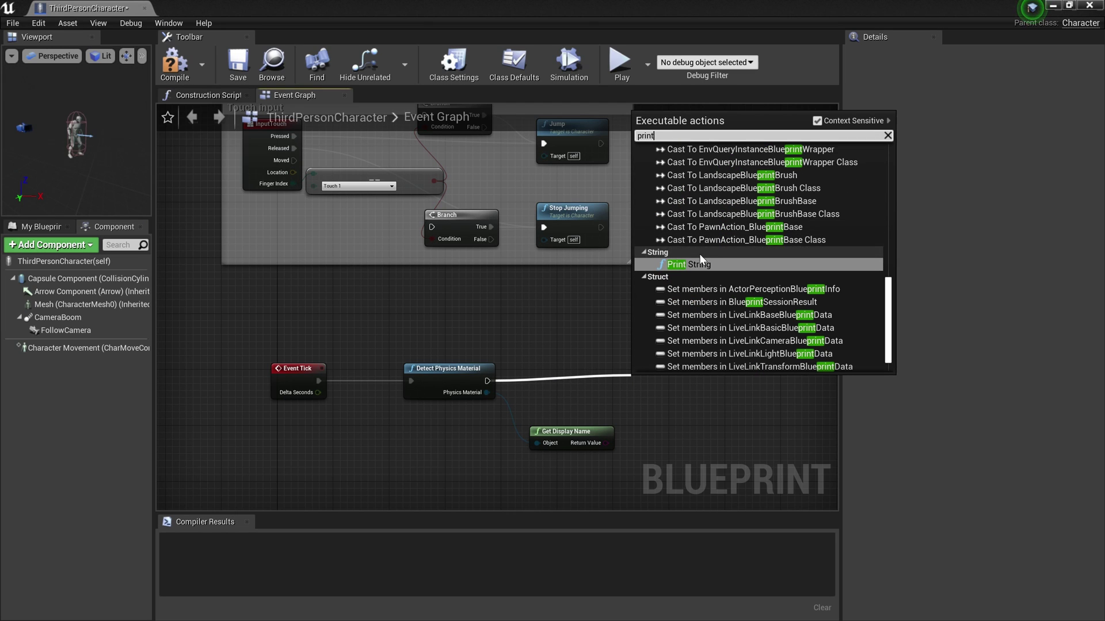
click(700, 258)
drag(696, 387, 737, 374)
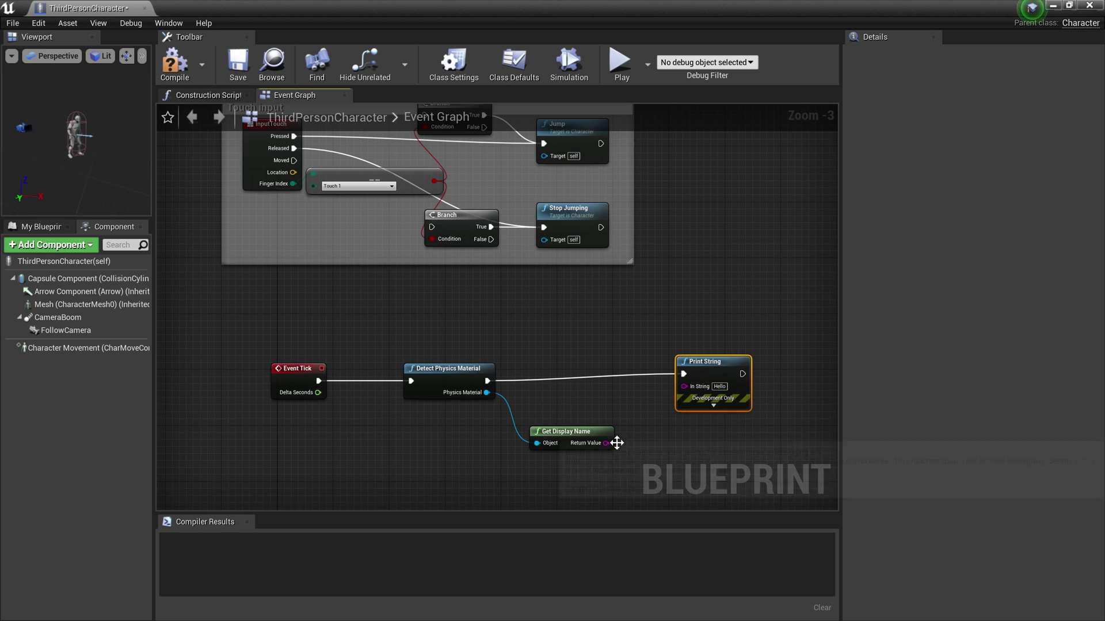
drag(606, 443, 684, 385)
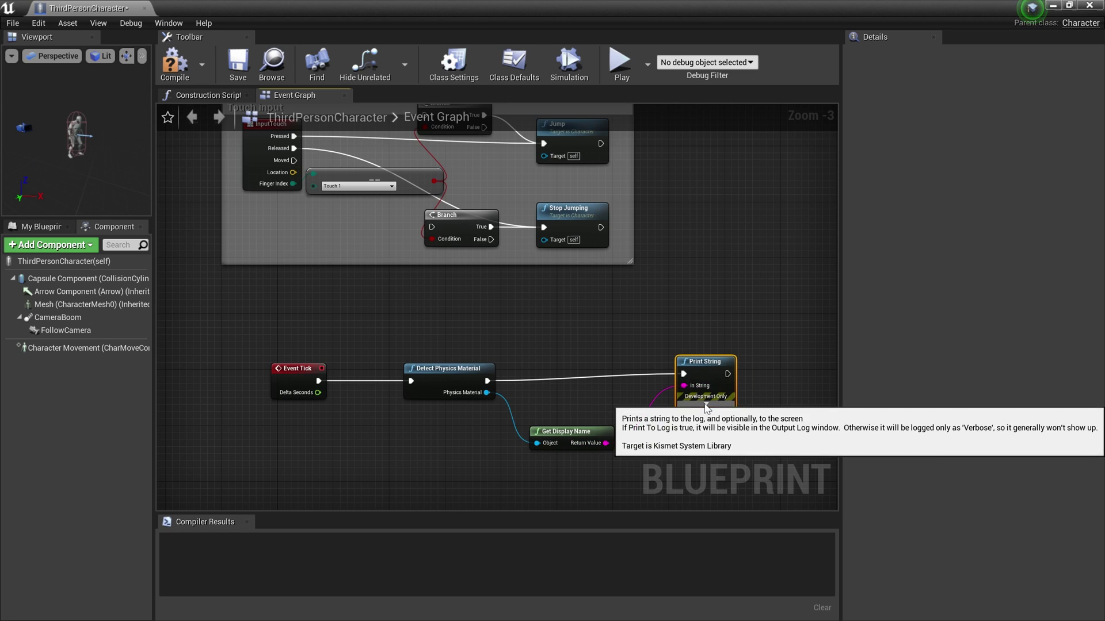
- Set Print String's Duration to 0.2, compile the blueprint, and return to the Main level
click(707, 404)
click(718, 439)
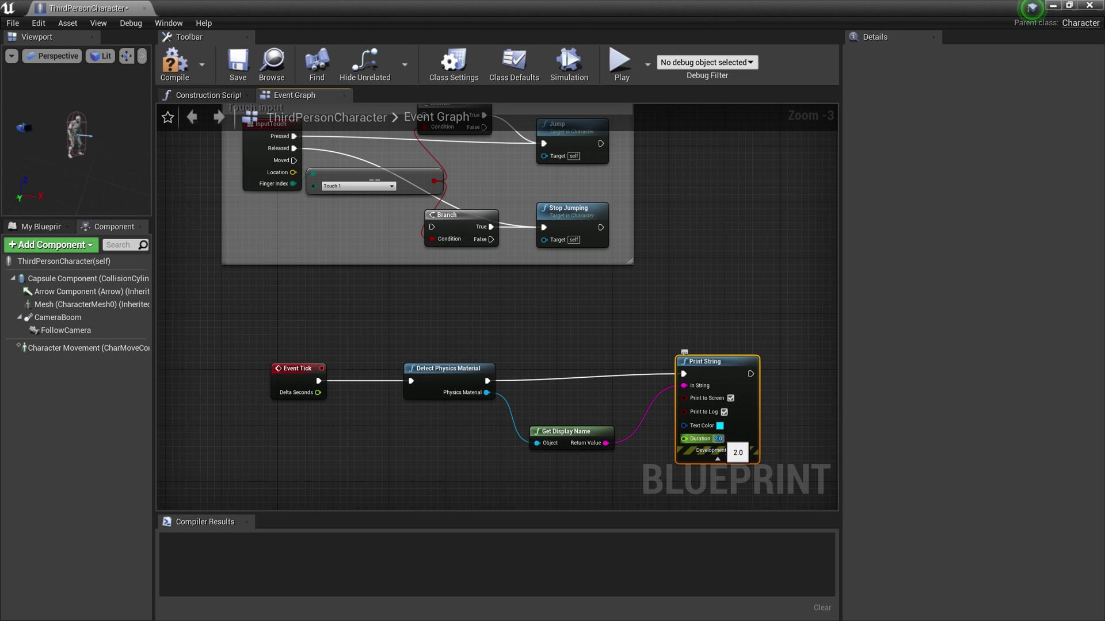
text(0.2)
click(724, 223)
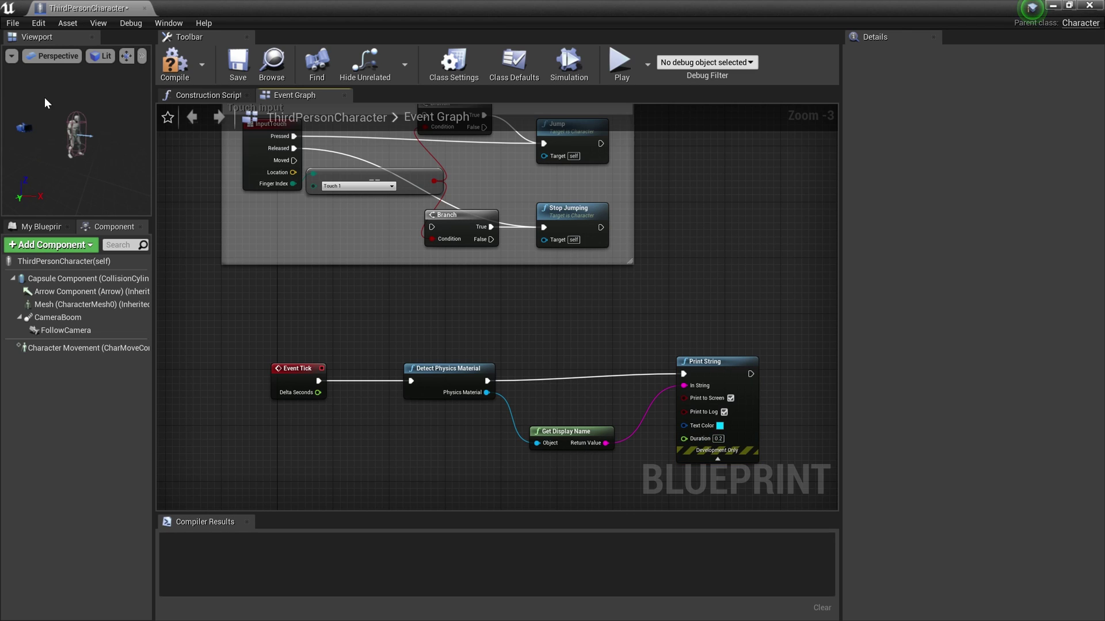
click(167, 69)
click(237, 63)
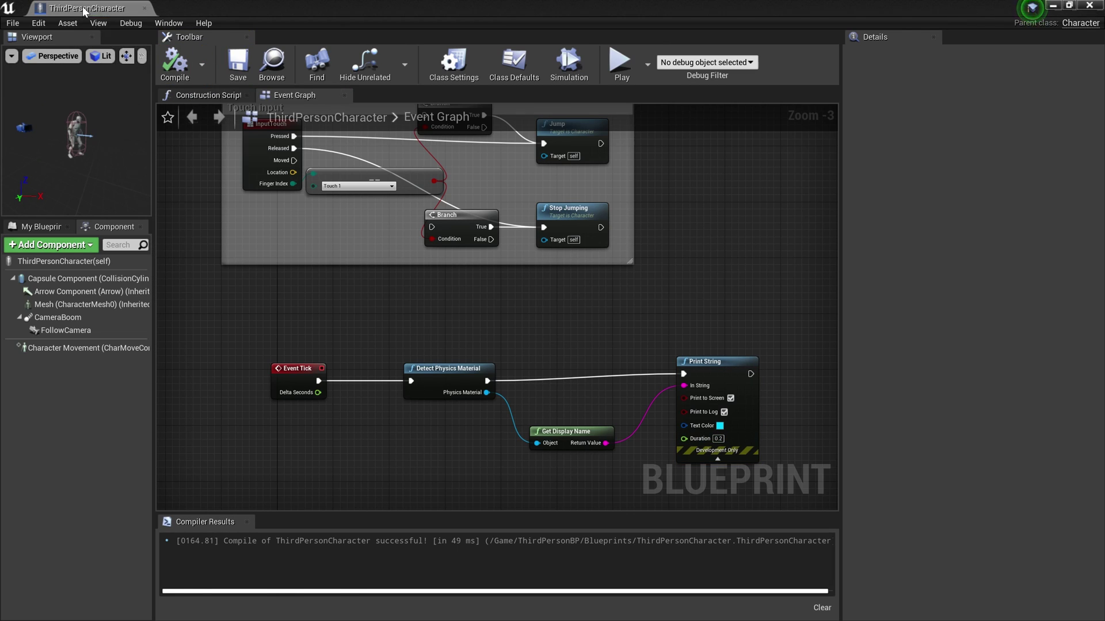
- Play-test, running from grass onto sand to see PM_Ground then PM_Sand printed, then stop
key(alt+p)
key(w)
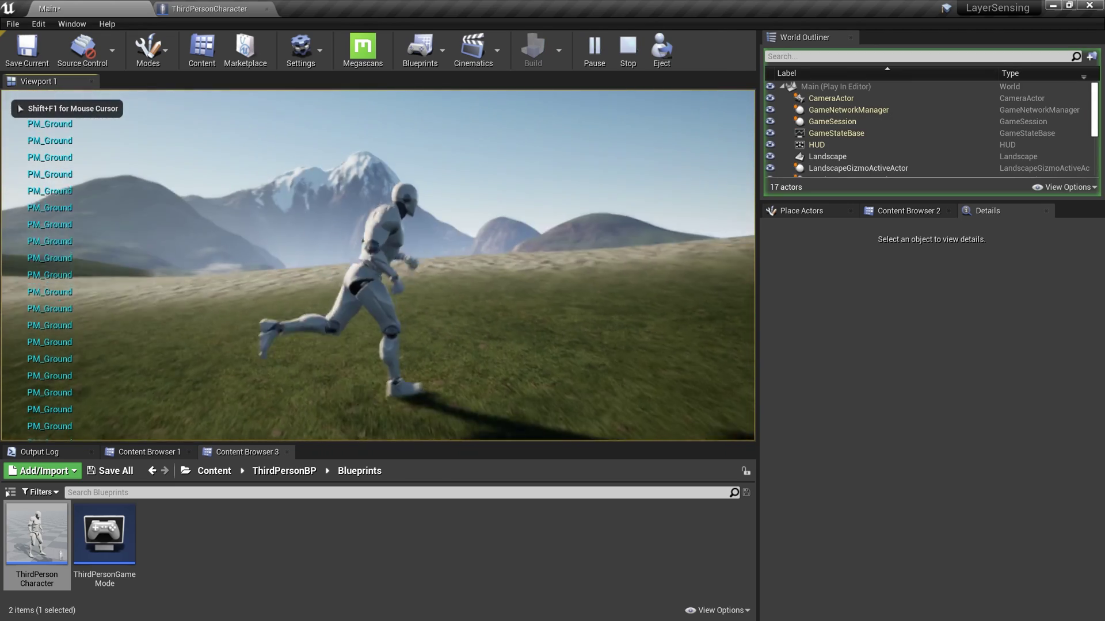
key(w)
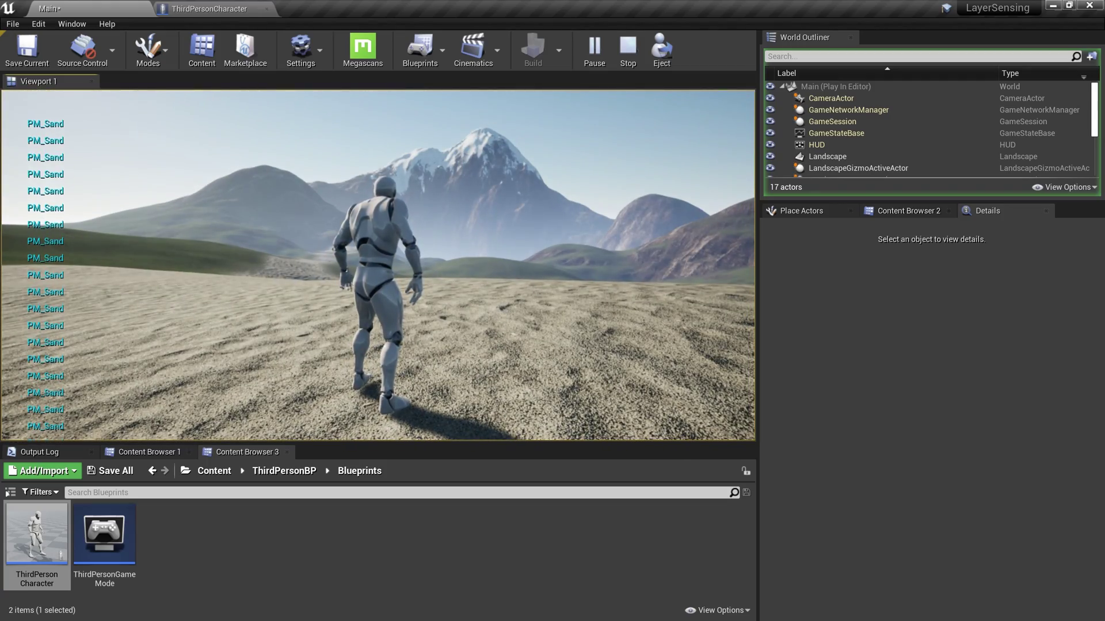
key(Escape)
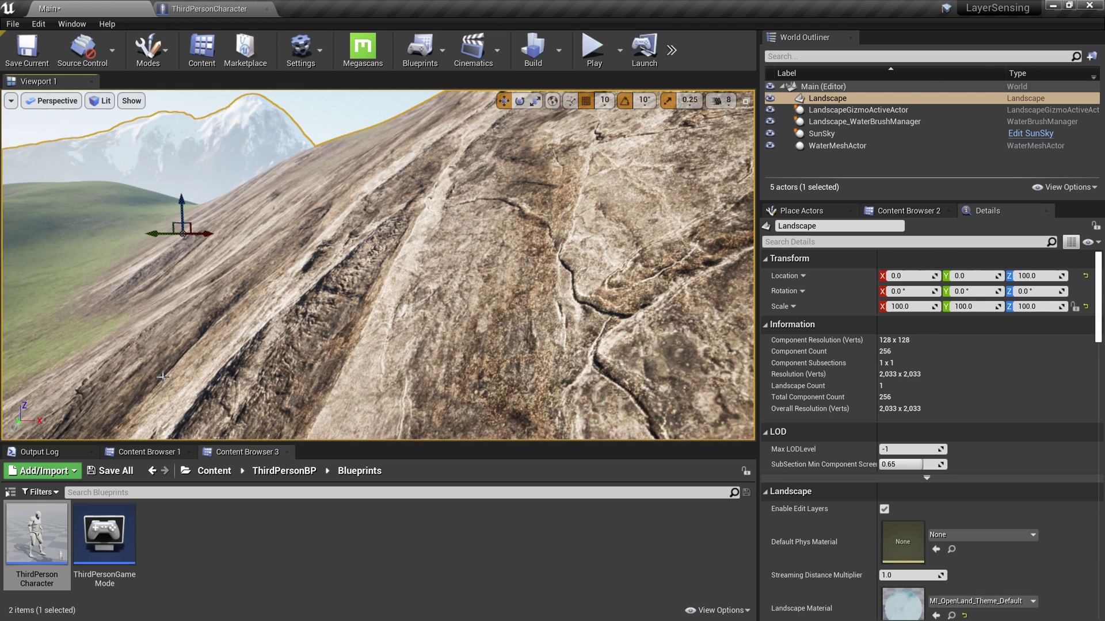
- Browse to OpenLand > PhysicsMaterials, then back in the character graph select the print nodes
click(147, 452)
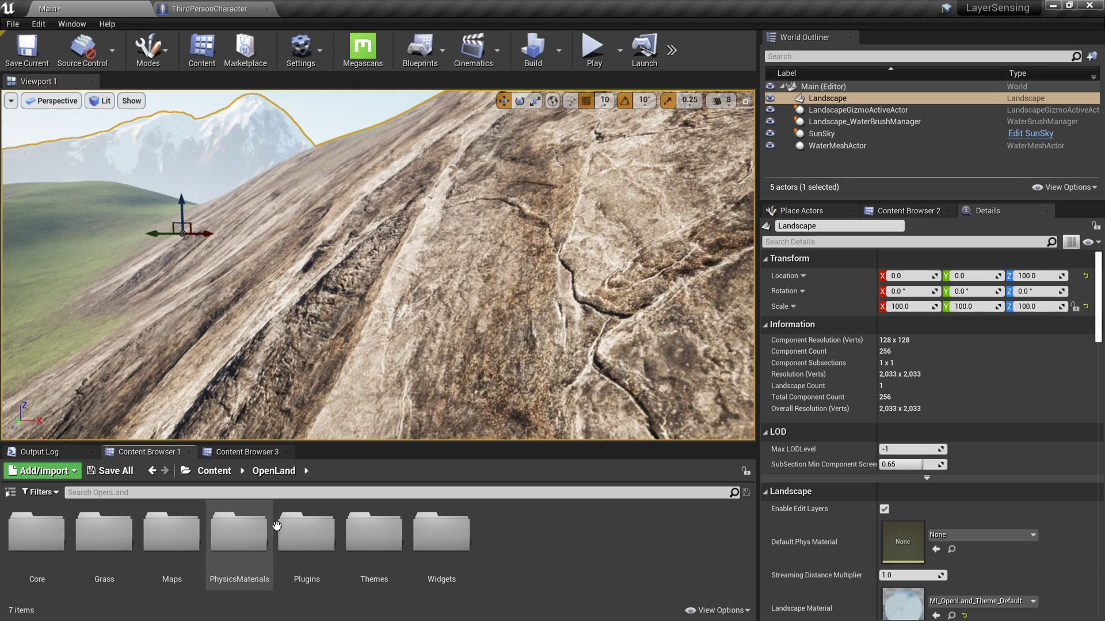
double_click(253, 528)
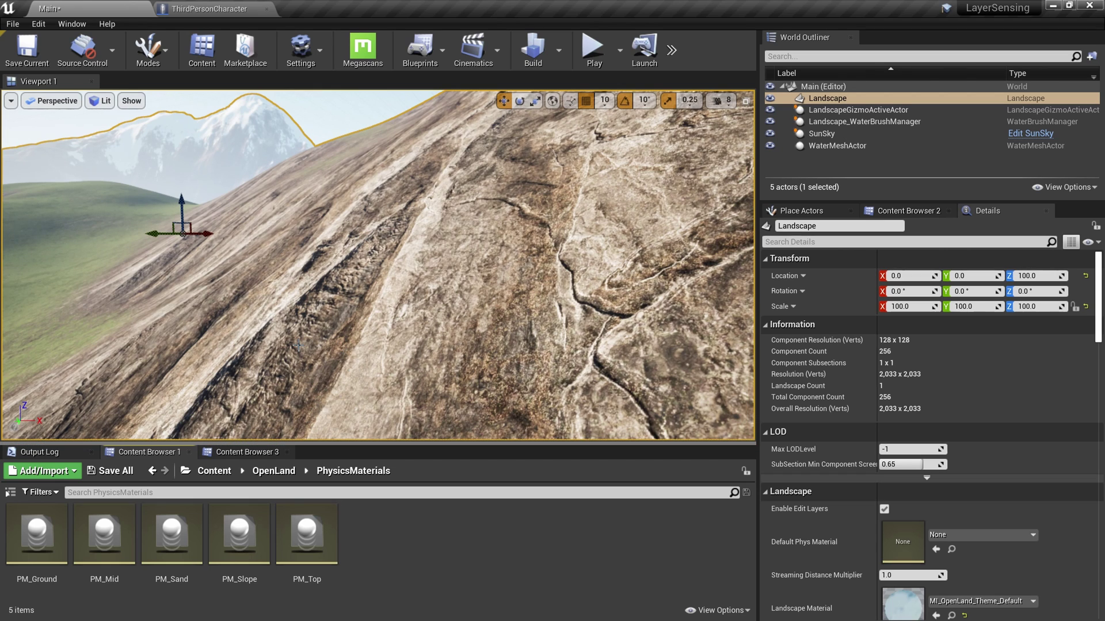
right_drag(334, 311, 357, 287)
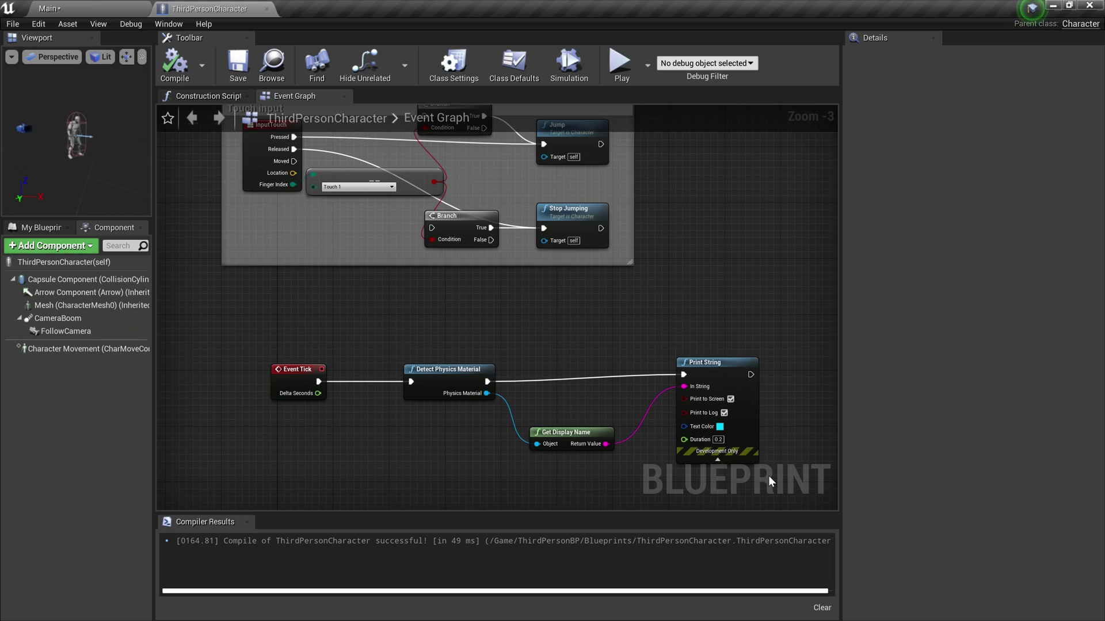
drag(768, 475, 560, 328)
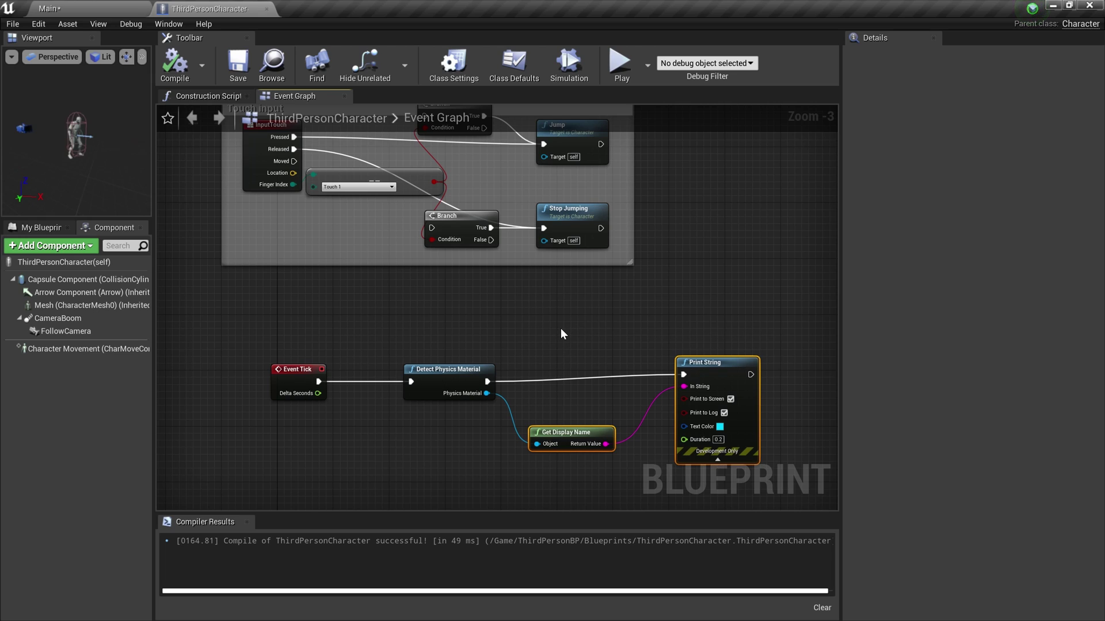
- Replace the print nodes with an Equal (Object) node comparing the physics material to PM_Sand
key(Delete)
drag(498, 403, 596, 416)
text(com)
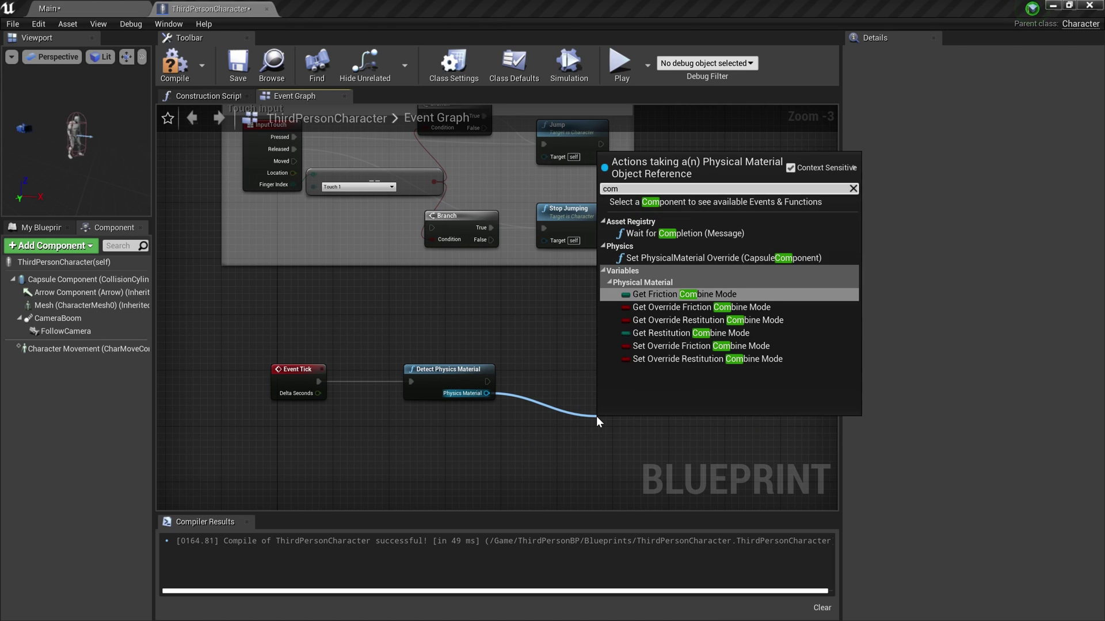
key(BackSpace)
key(BackSpace)
key(BackSpace)
text(equ)
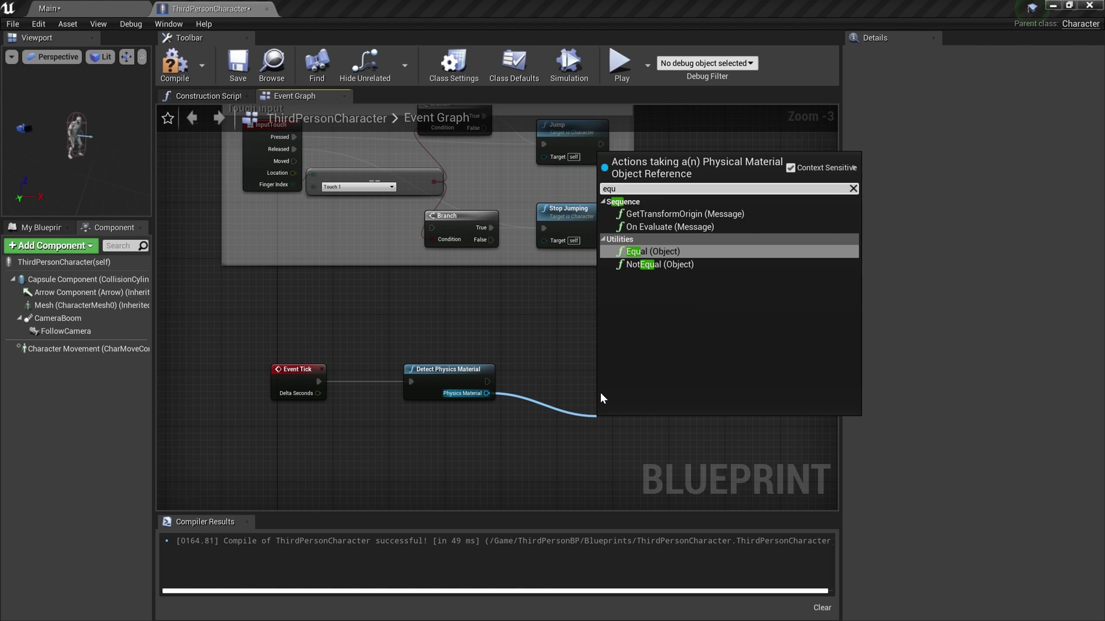
click(650, 252)
drag(648, 431, 607, 403)
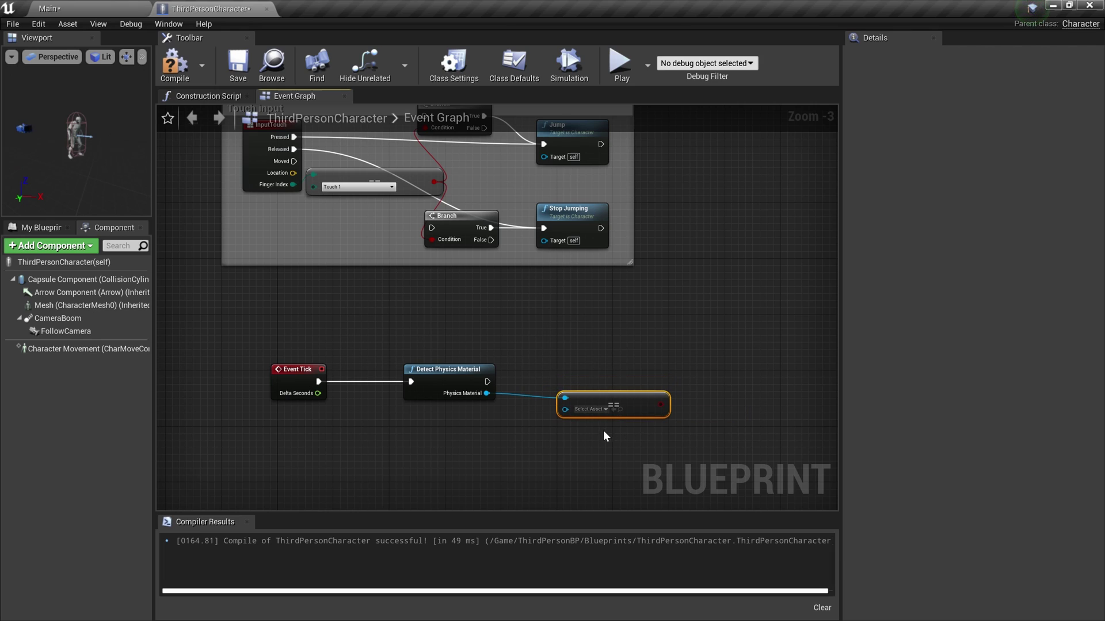
click(608, 409)
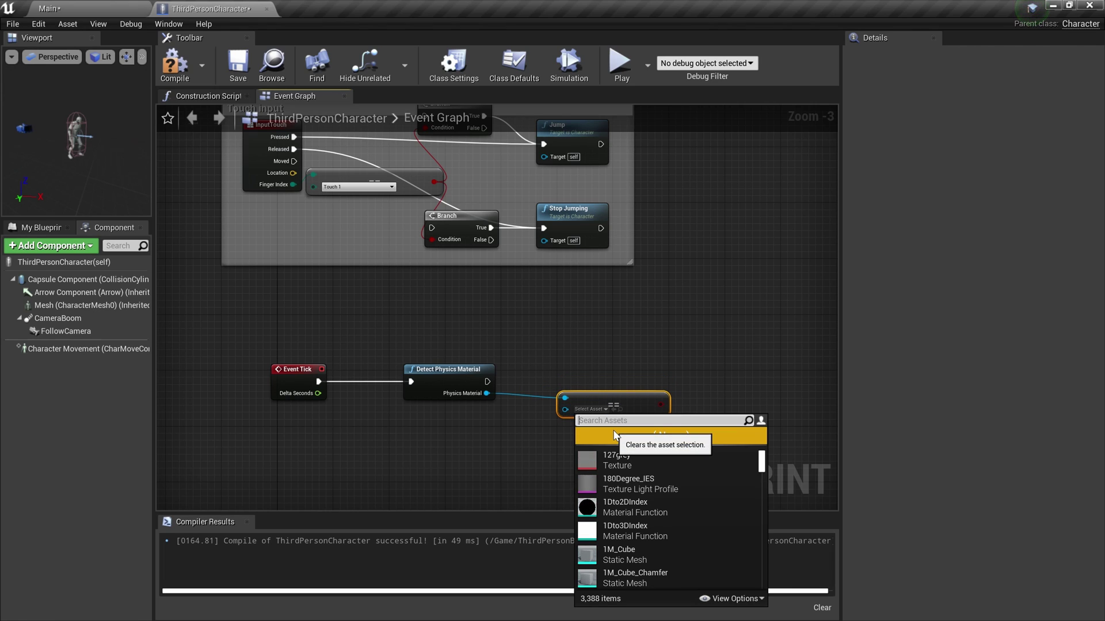
text(P)
text(SND)
click(623, 456)
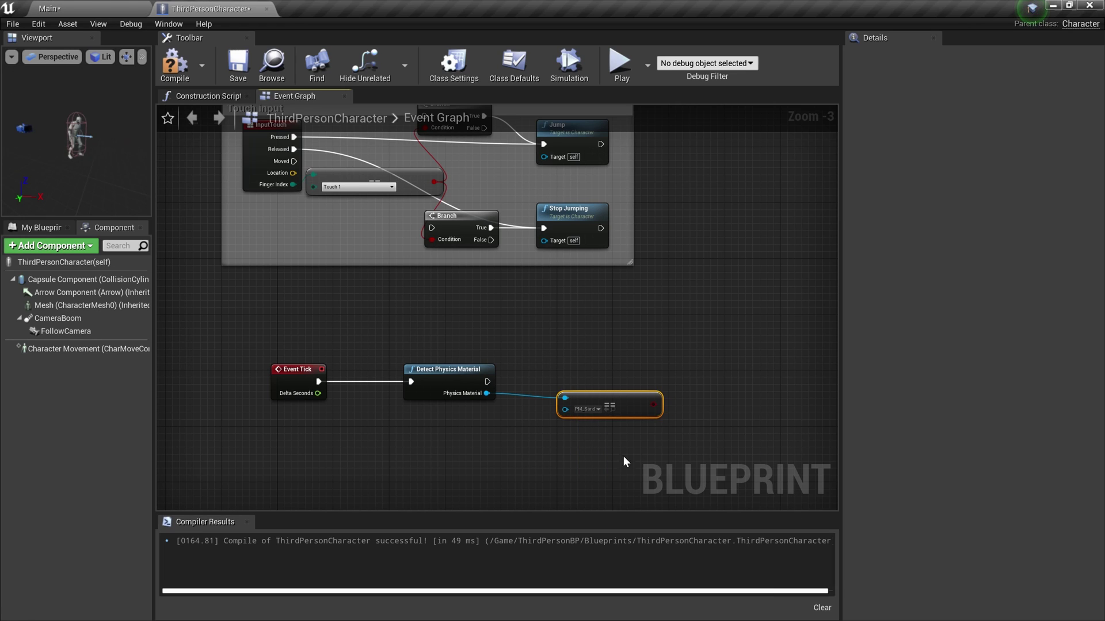
drag(631, 403, 618, 416)
- Add a Branch on the PM_Sand check with a Print String on True, save, and start play
drag(486, 381, 671, 380)
text(br)
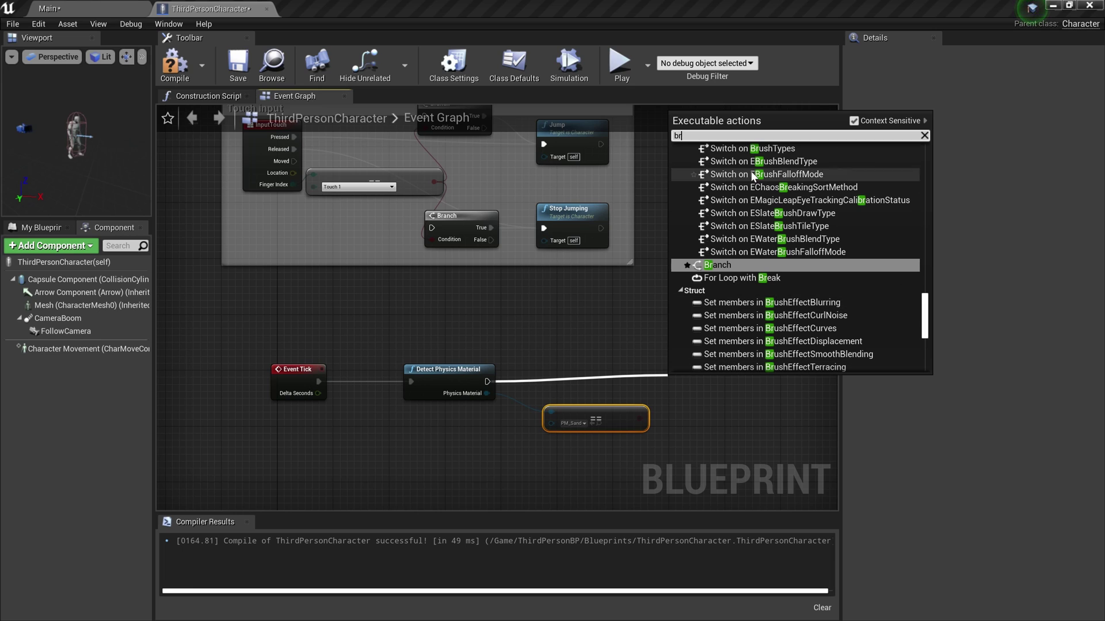
click(716, 265)
drag(789, 368, 639, 419)
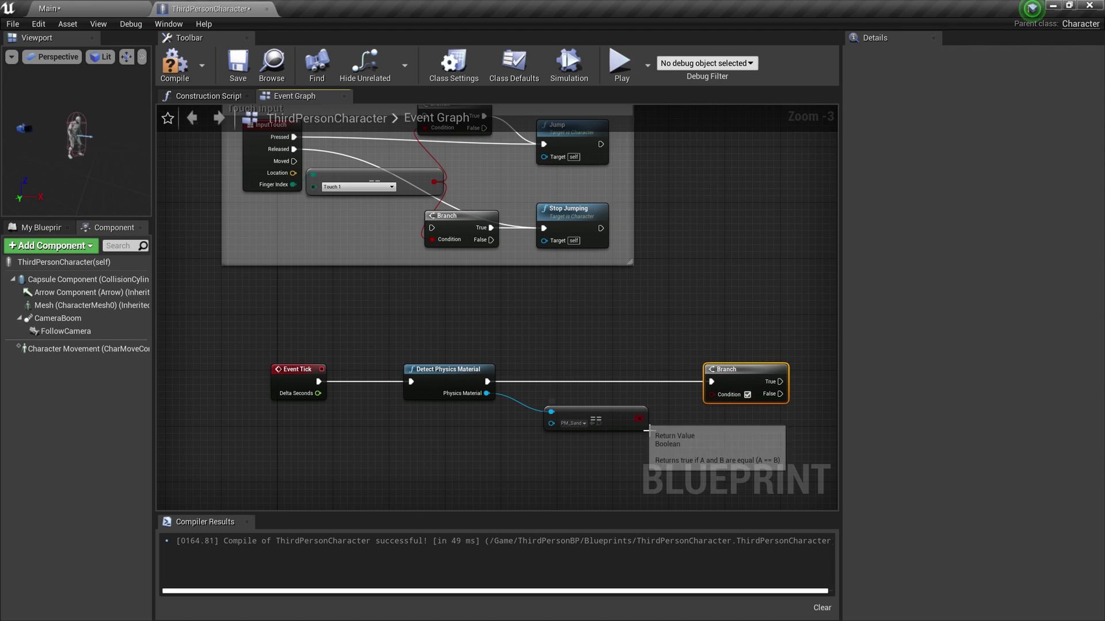
right_drag(758, 442, 674, 439)
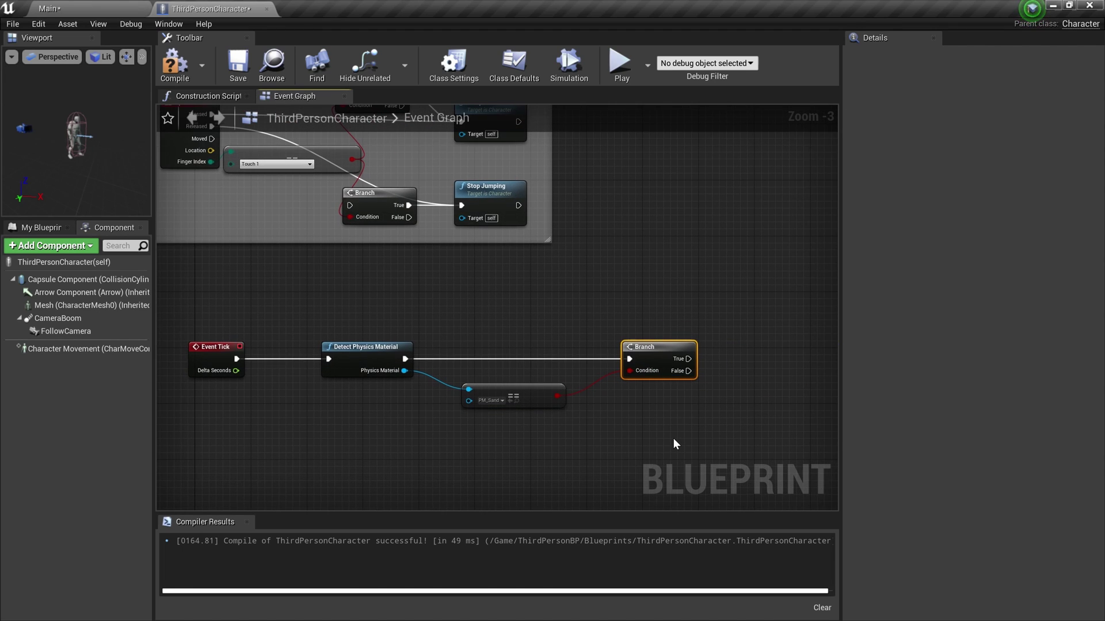
drag(688, 359, 747, 354)
text(print)
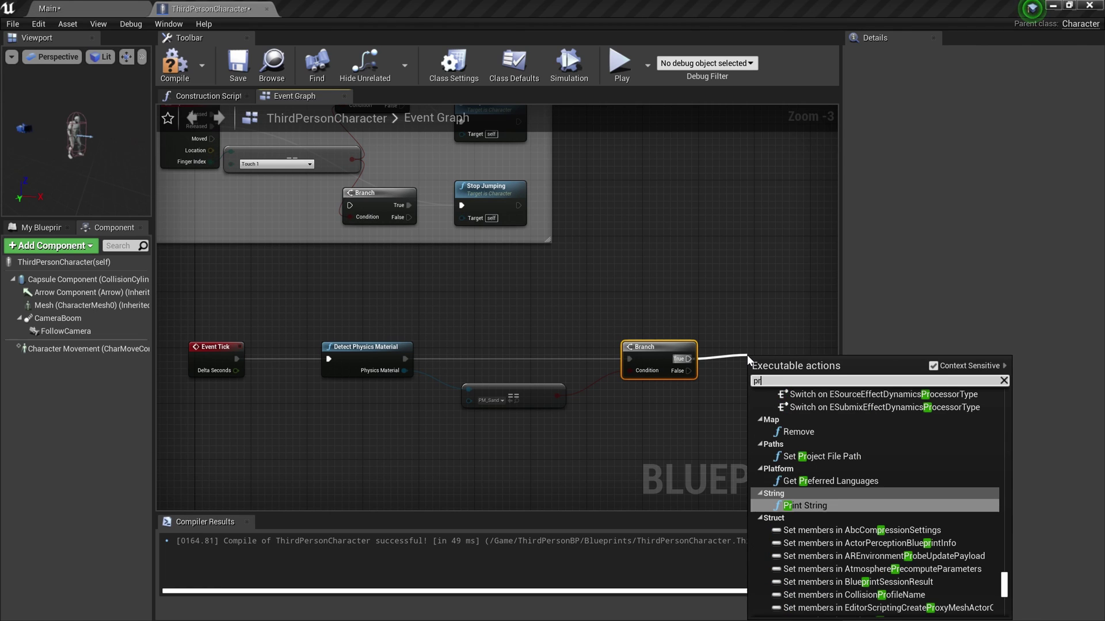
click(794, 510)
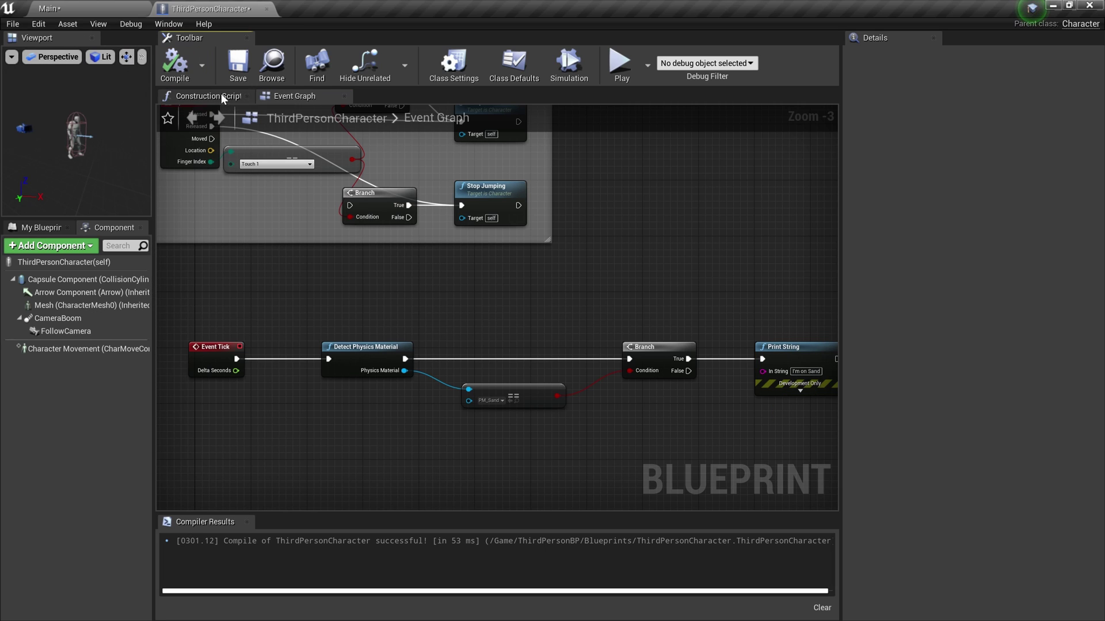
click(245, 76)
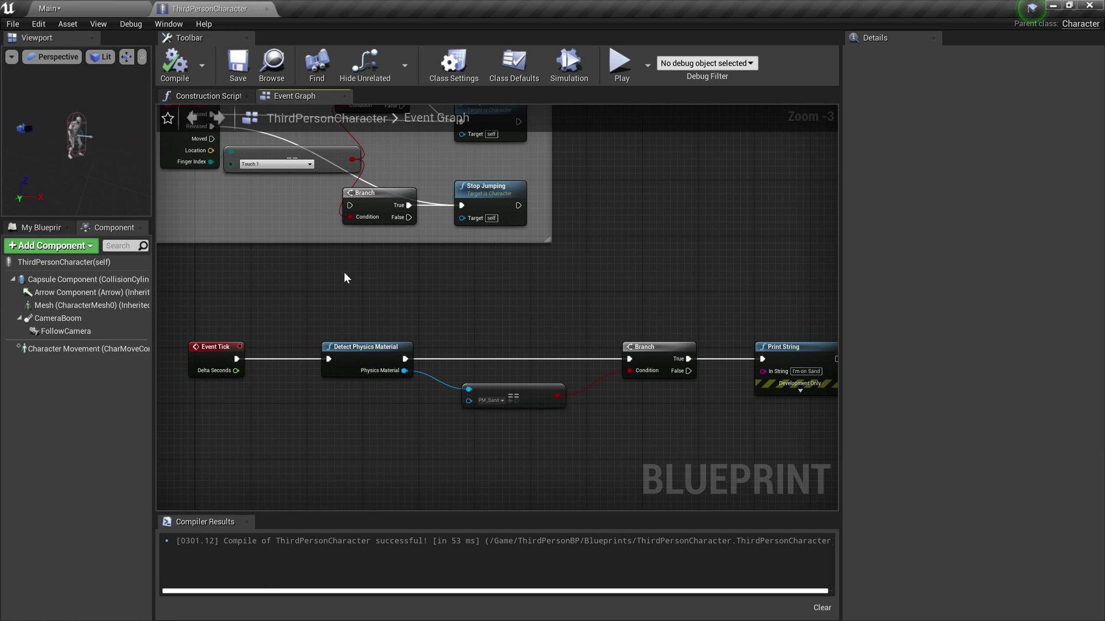
click(104, 8)
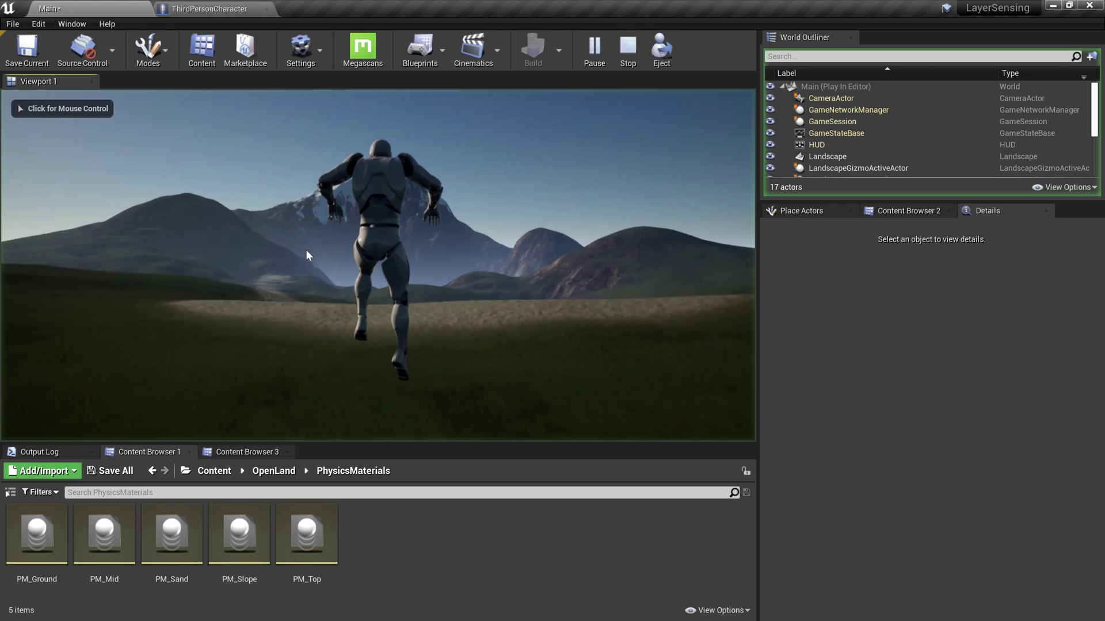
- Take control of the character and run it forward across the grass
click(307, 255)
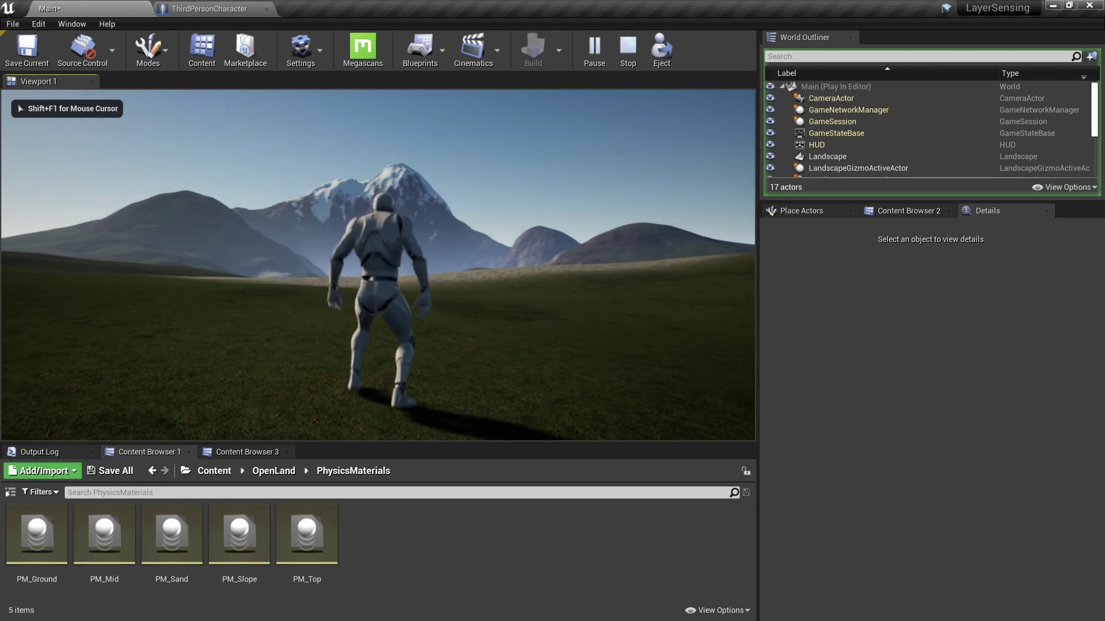
key(w)
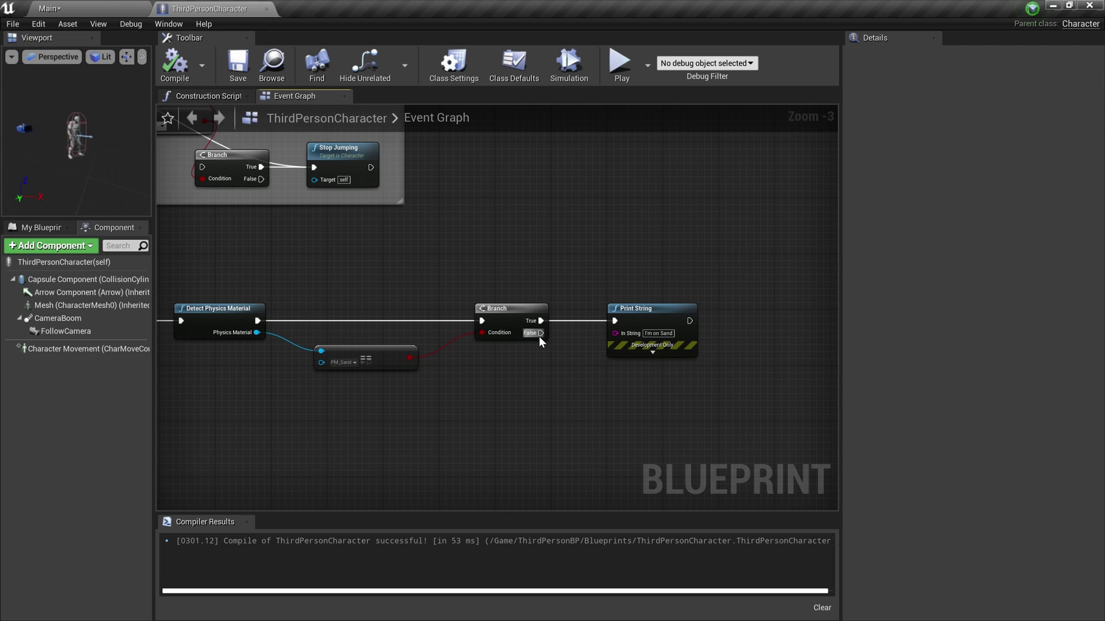
- Add a second Branch on the first Branch's False output and duplicate the PM_Sand comparison node
drag(537, 333, 608, 424)
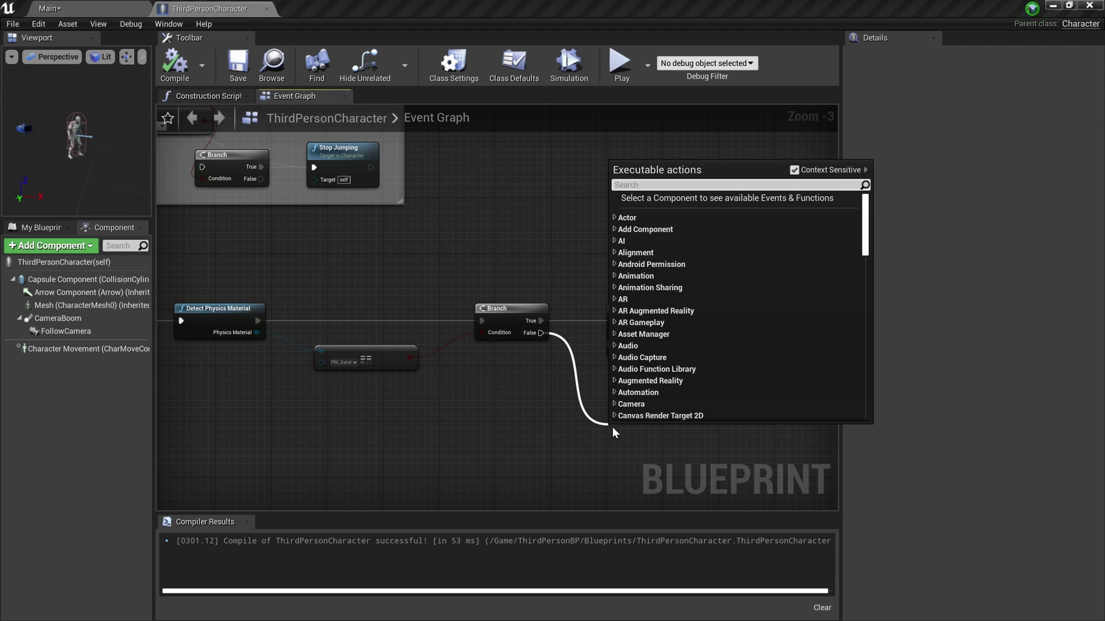
text(bran)
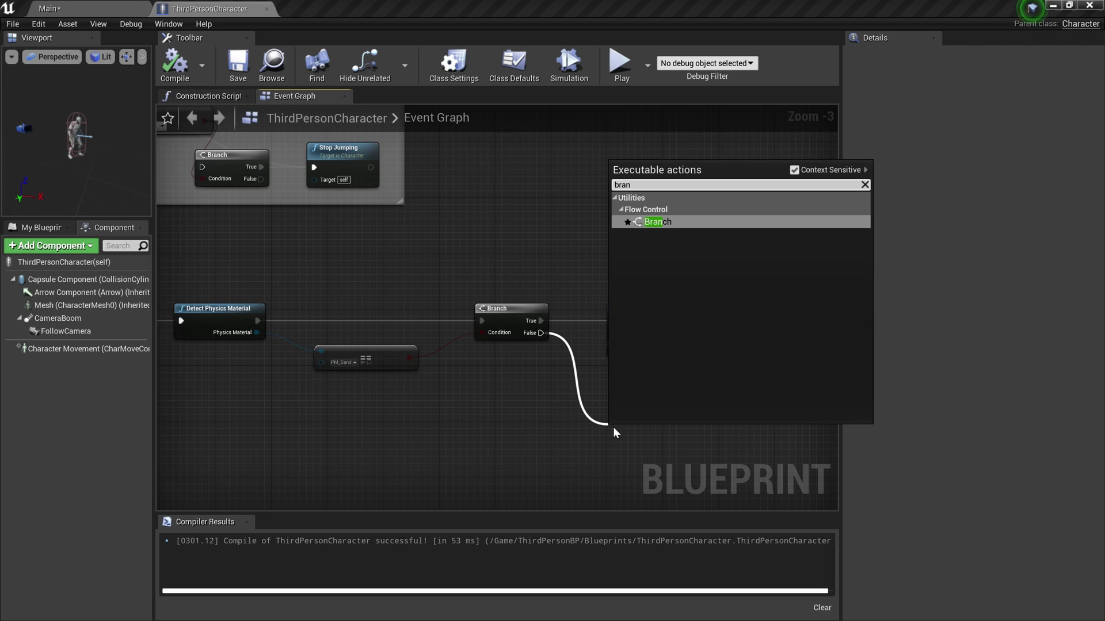
click(656, 222)
drag(455, 422, 335, 329)
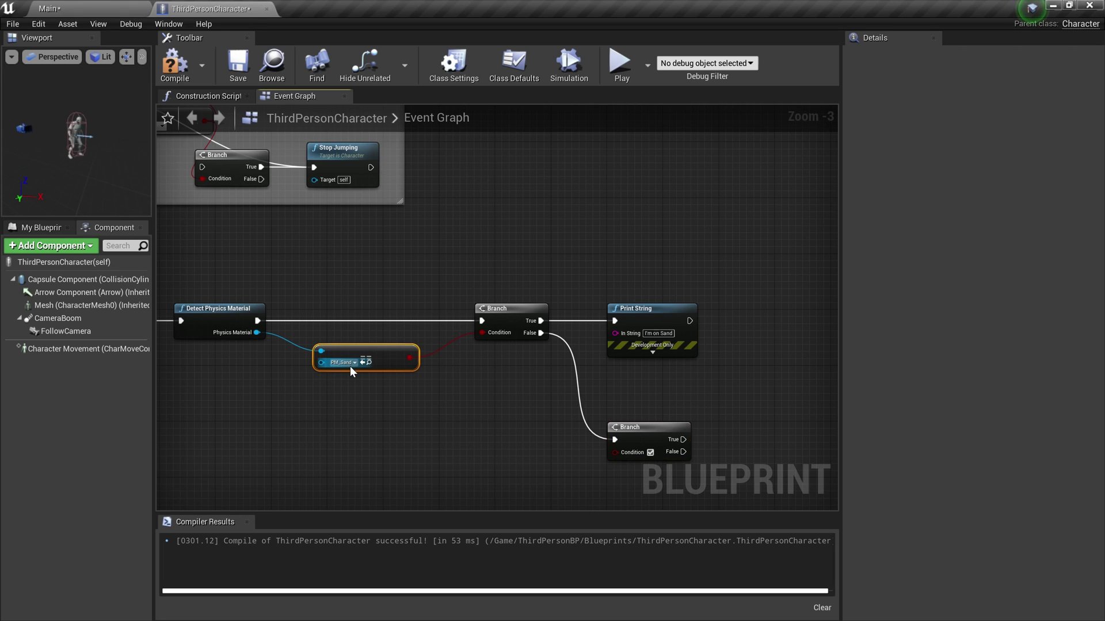
key(ctrl+c)
key(ctrl+v)
- Set the duplicate comparison to PM_Ground, feed it into the second Branch condition, then compile and save
drag(355, 373, 431, 424)
drag(257, 333, 363, 422)
click(386, 433)
text(PM_)
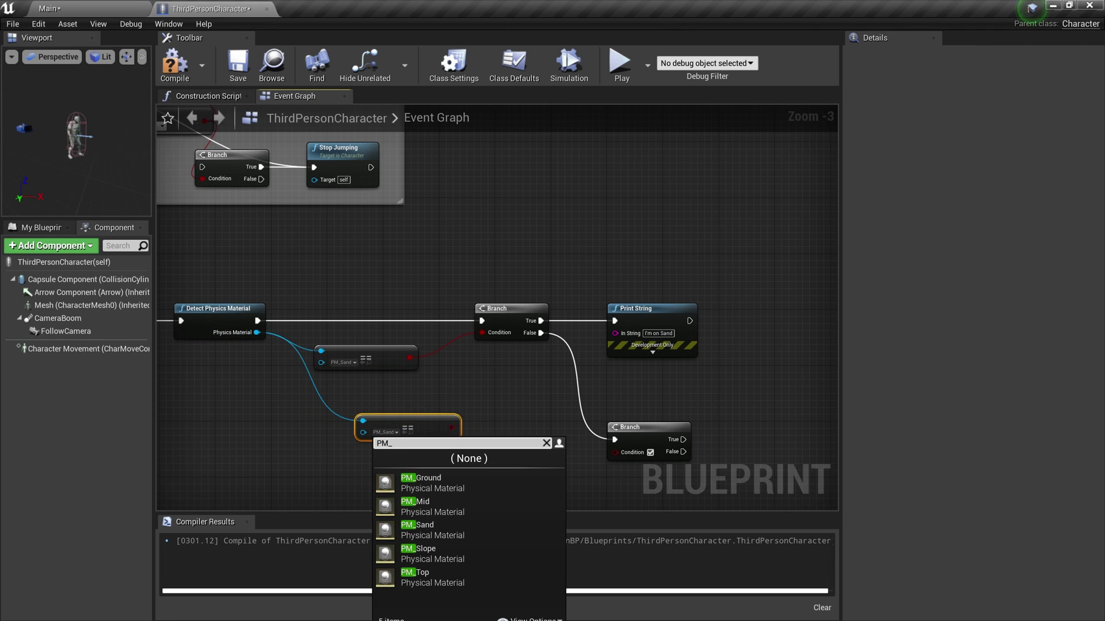
click(434, 484)
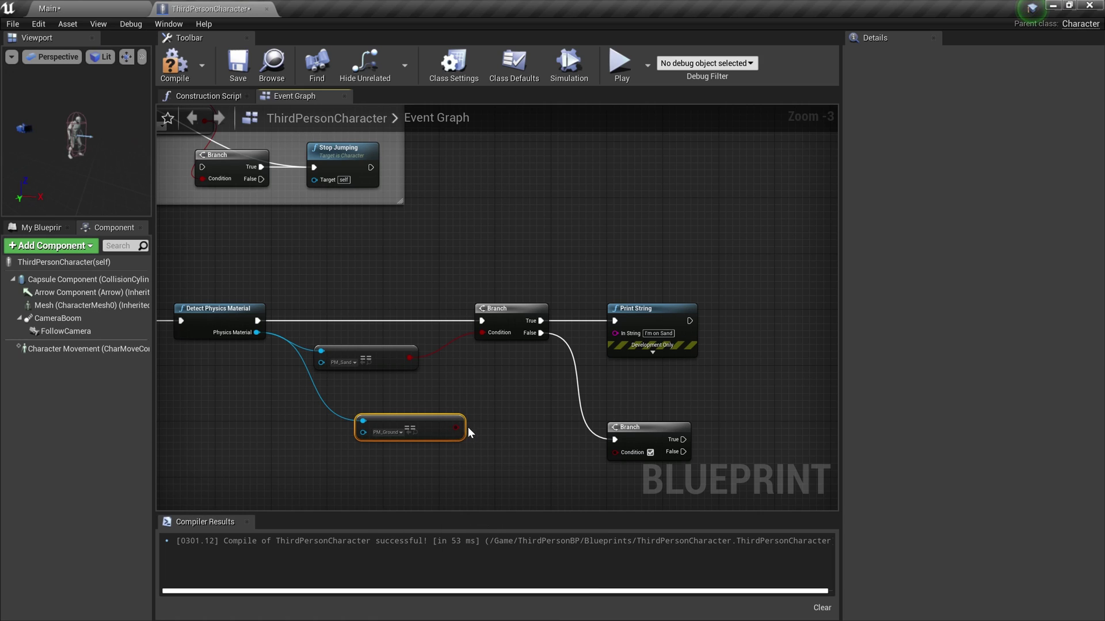
drag(456, 428, 615, 452)
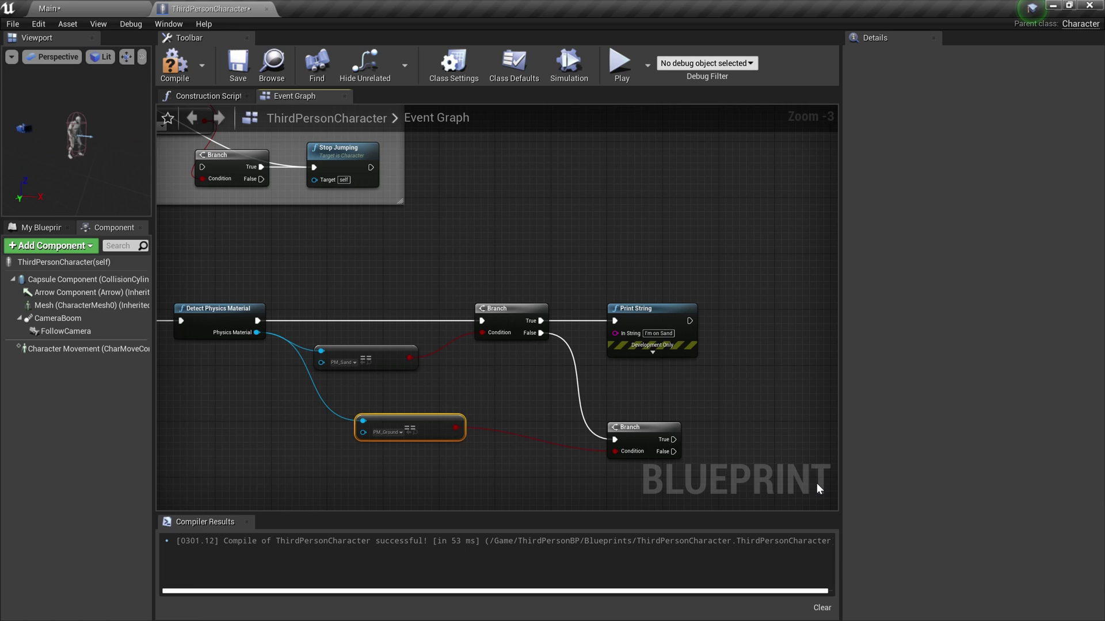
click(175, 62)
click(238, 63)
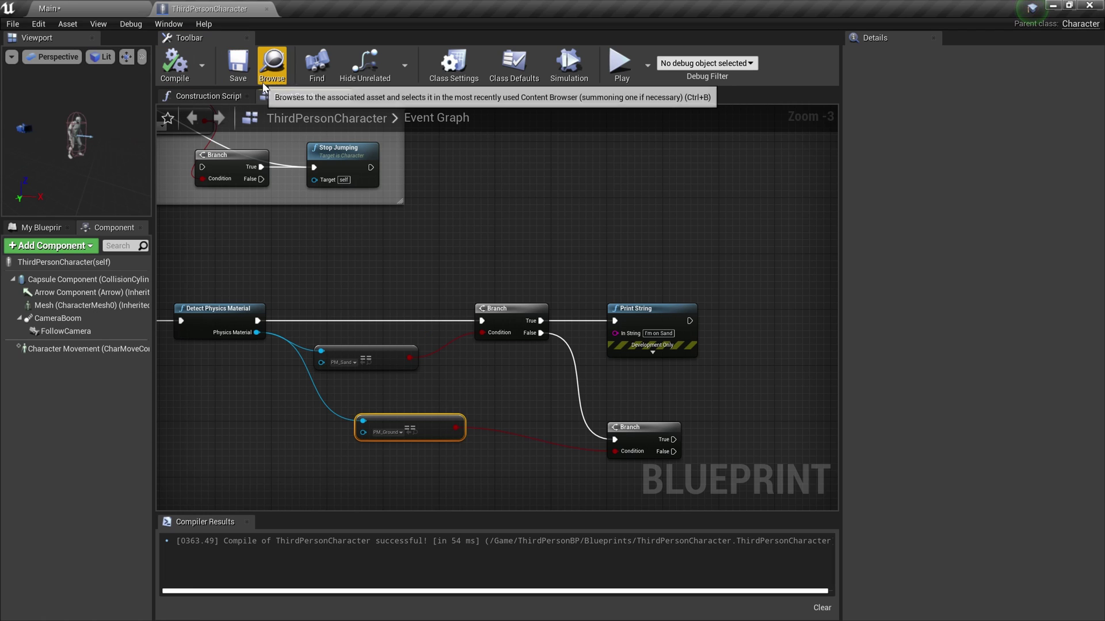
click(63, 7)
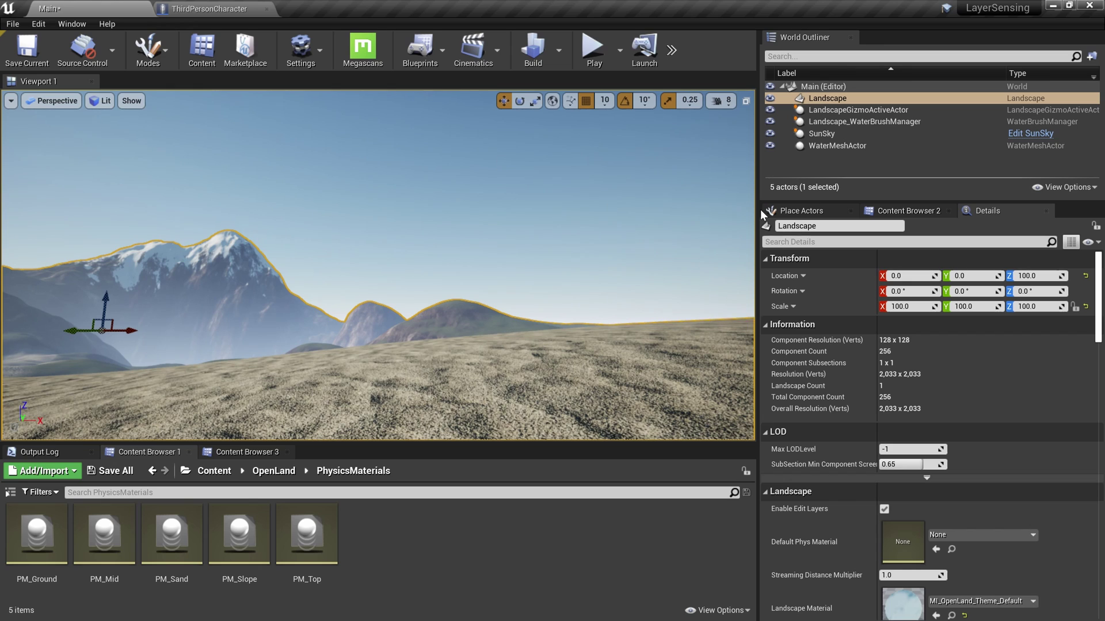
- Select the Landscape actor, open its material instance, then open the parent material M_OpenLand
click(863, 108)
click(844, 97)
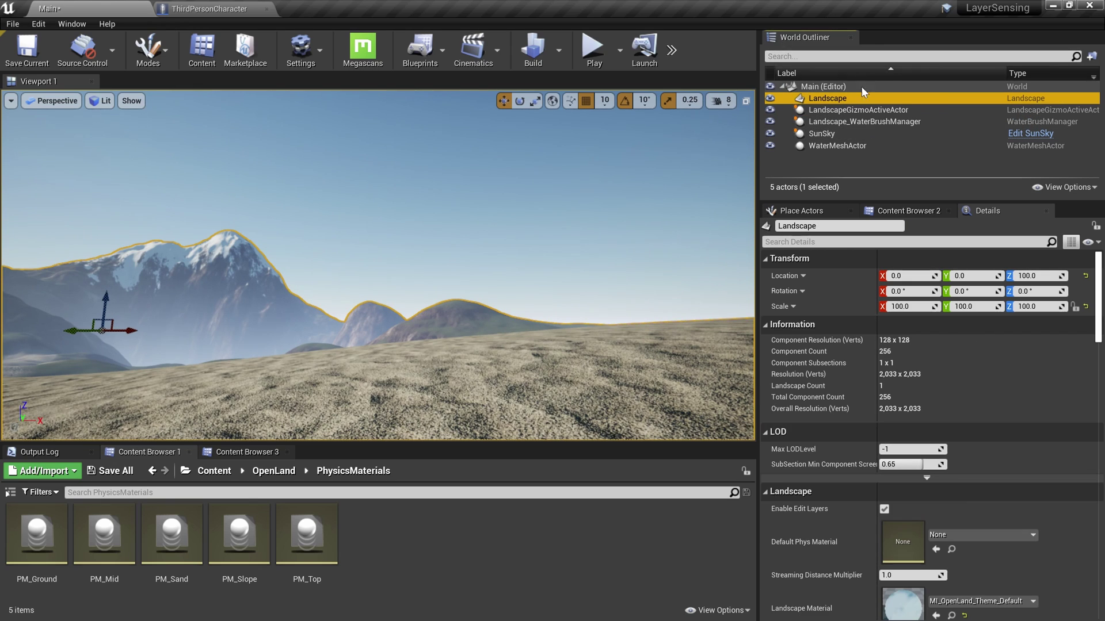
scroll(944, 305, down, 3)
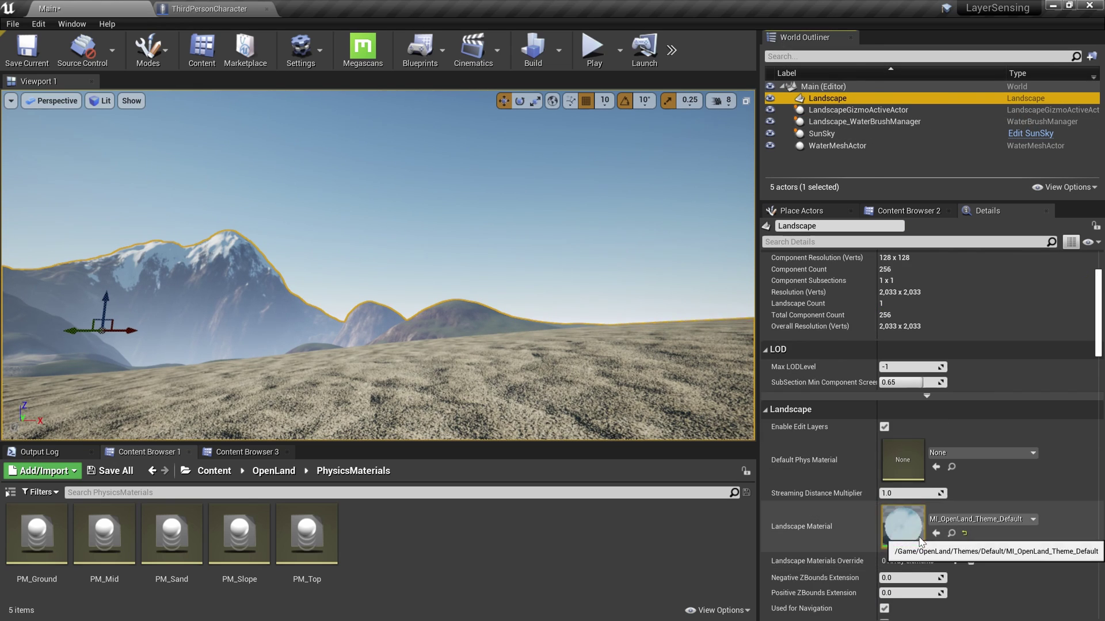
double_click(910, 521)
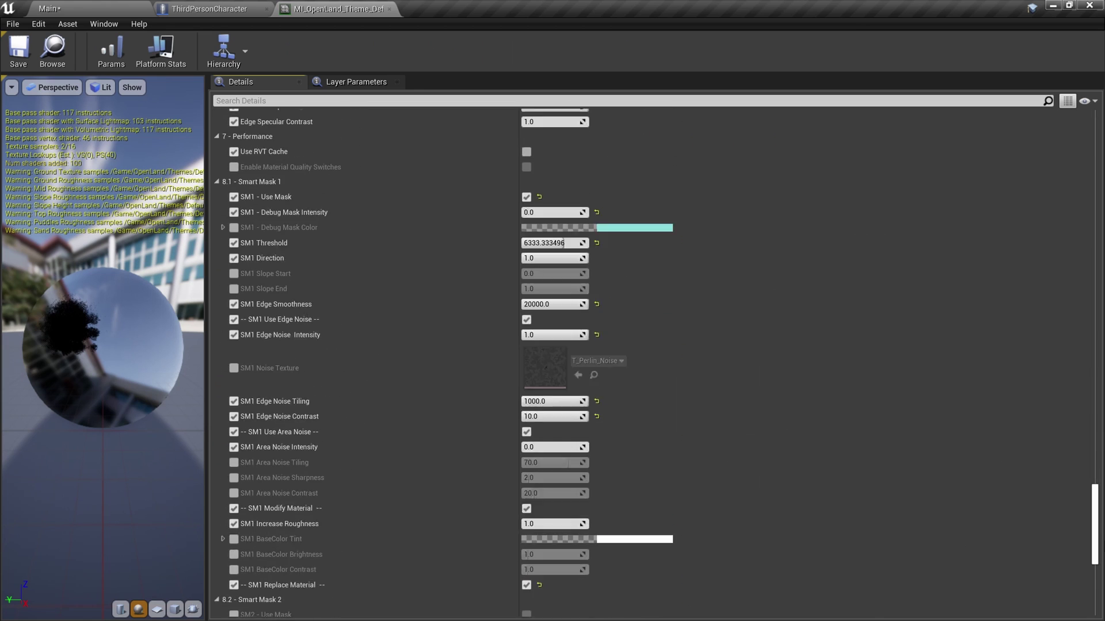
scroll(732, 505, down, 5)
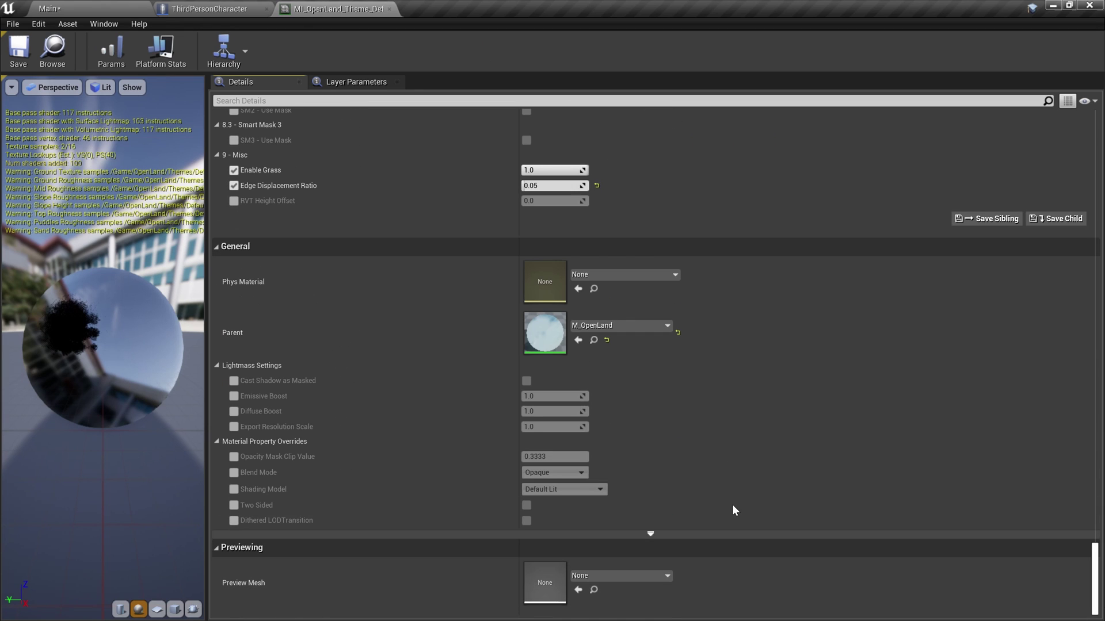
double_click(547, 333)
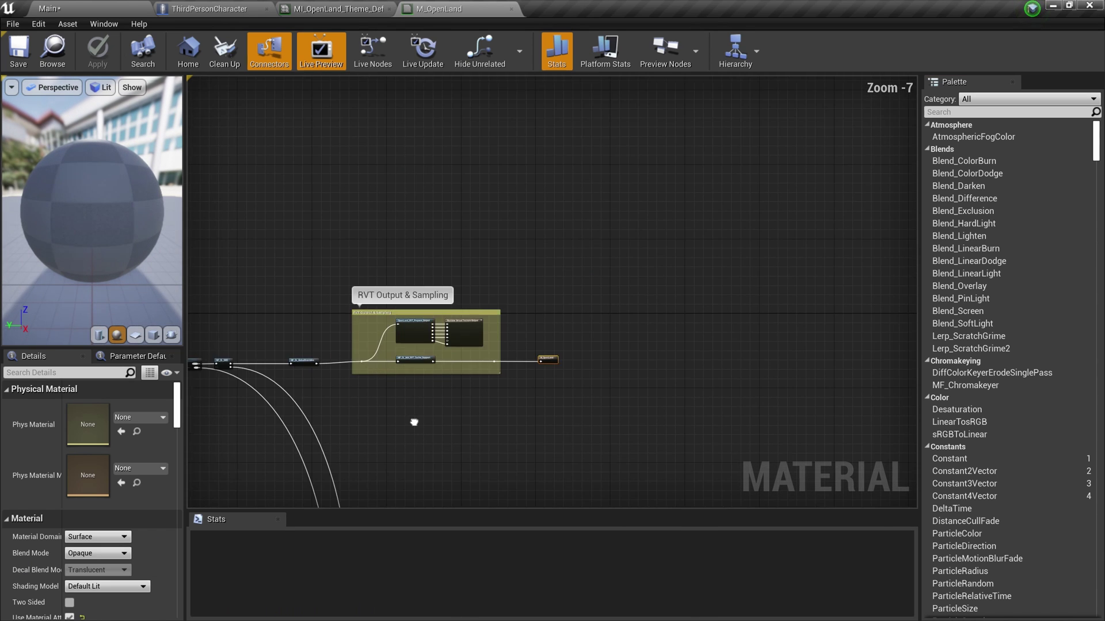
scroll(558, 360, down, 5)
right_drag(411, 447, 547, 382)
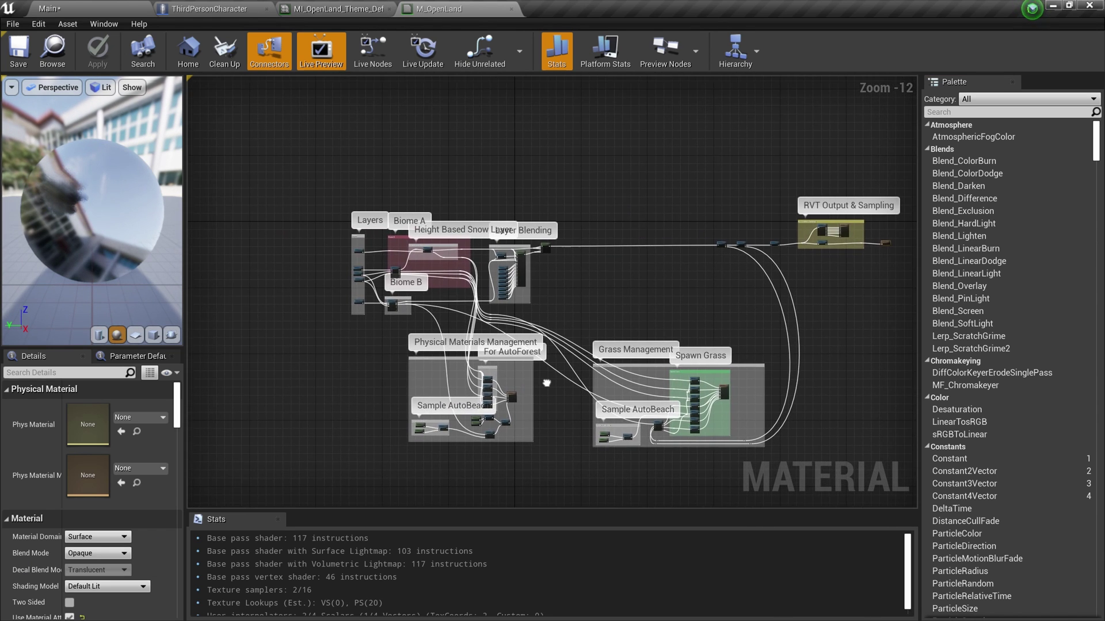
scroll(512, 391, up, 9)
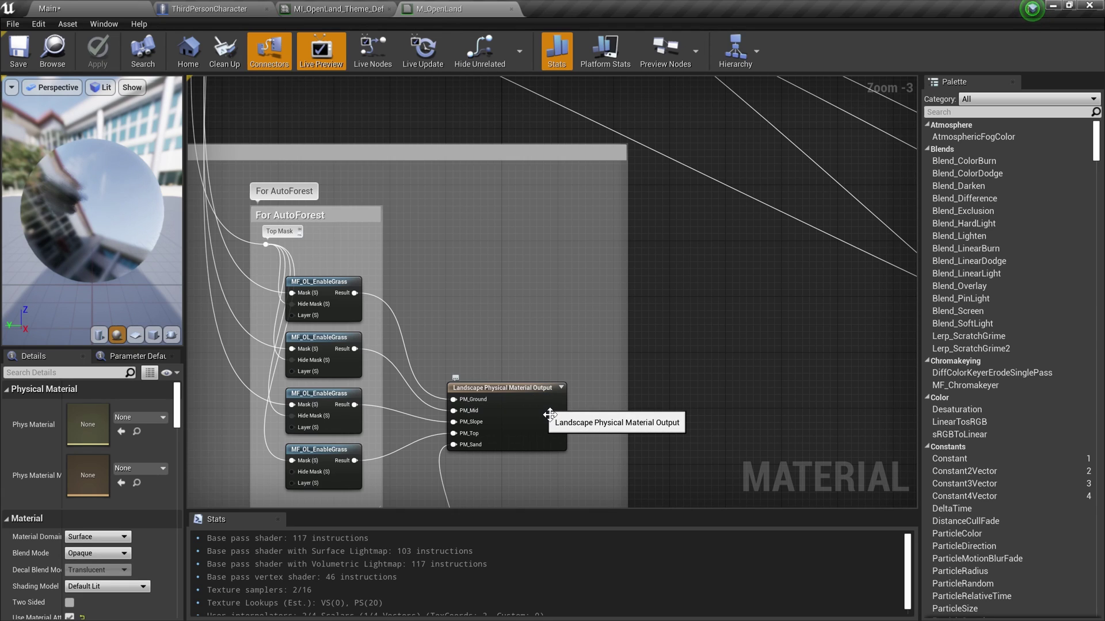
click(550, 415)
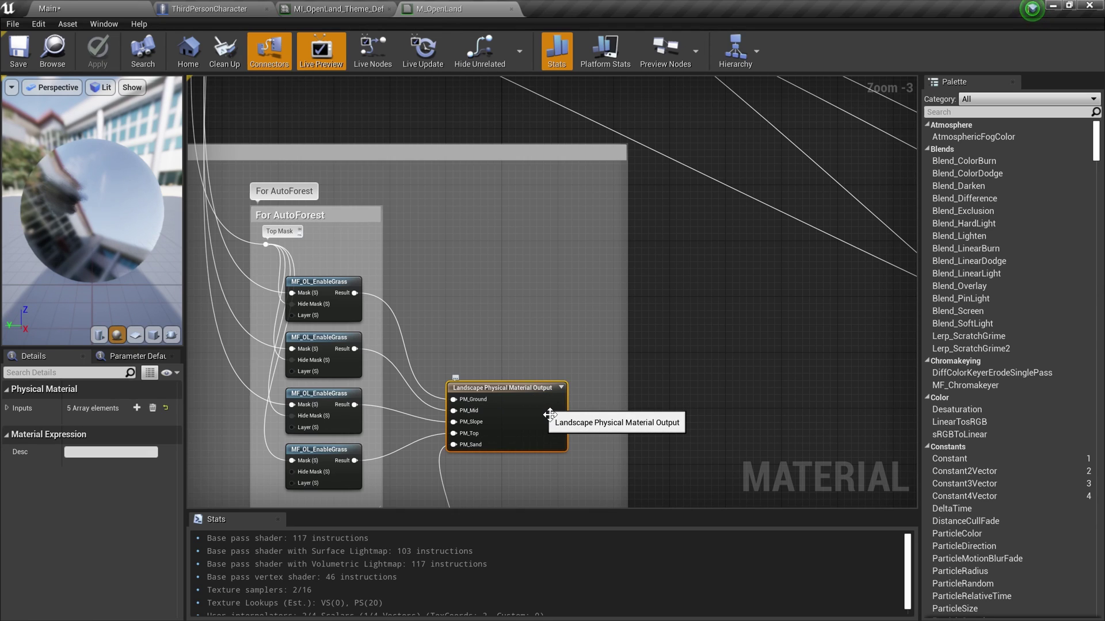
scroll(549, 414, down, 5)
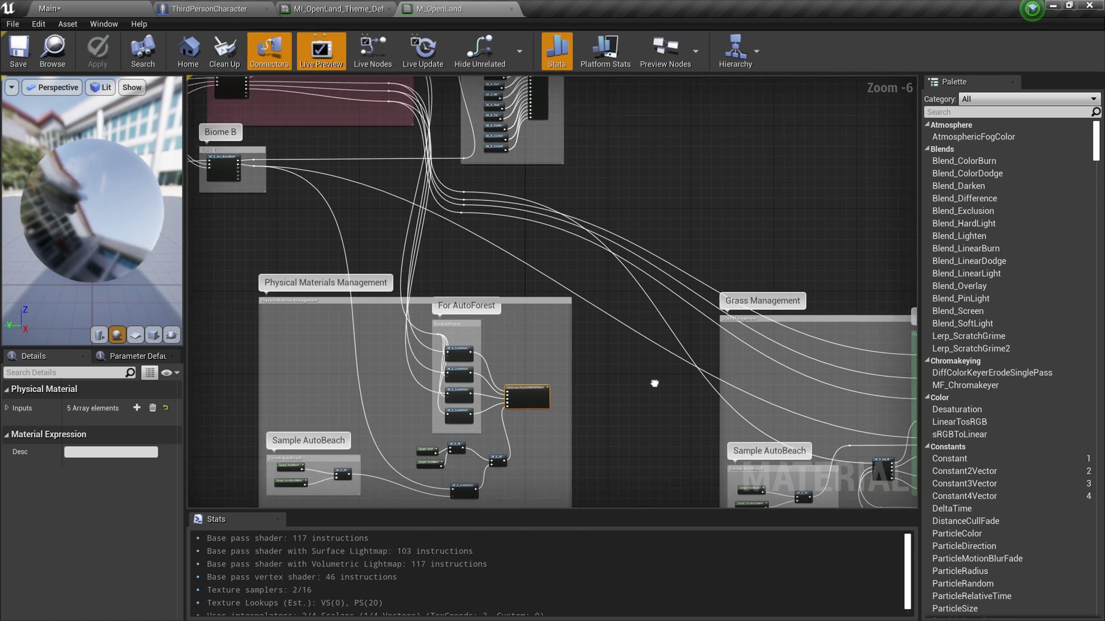
scroll(813, 343, up, 2)
scroll(813, 343, up, 4)
right_drag(759, 365, 914, 351)
scroll(291, 345, down, 5)
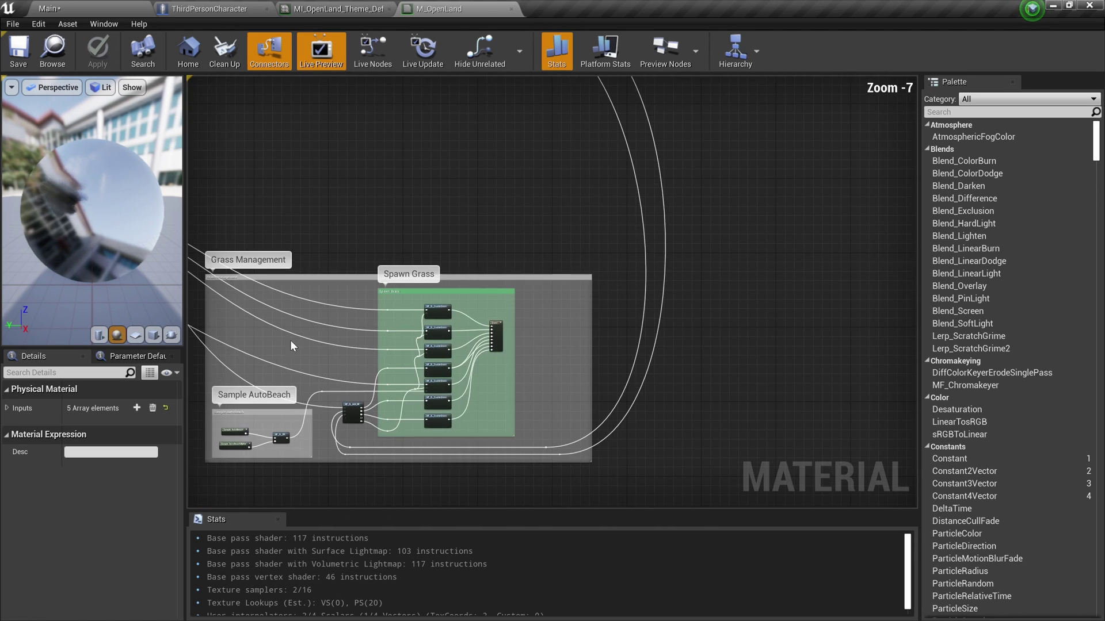
right_drag(291, 345, 357, 384)
scroll(357, 384, up, 5)
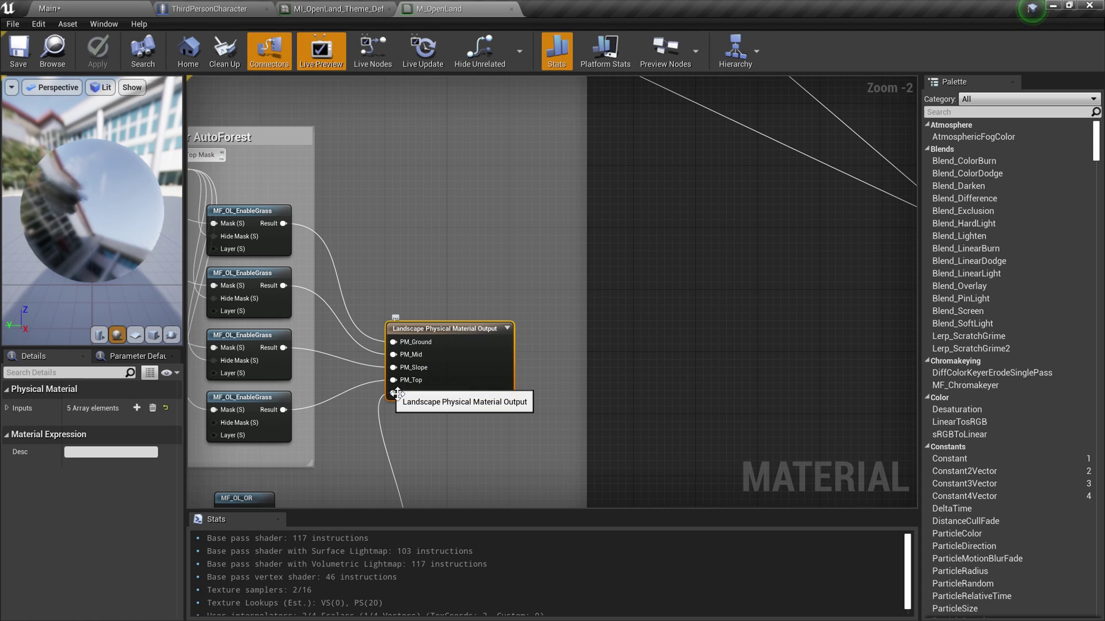
- Inspect the Sample 'Sand' and 'SandAlpha' layer nodes, then open the MF_OL_OR function
right_drag(397, 393, 634, 231)
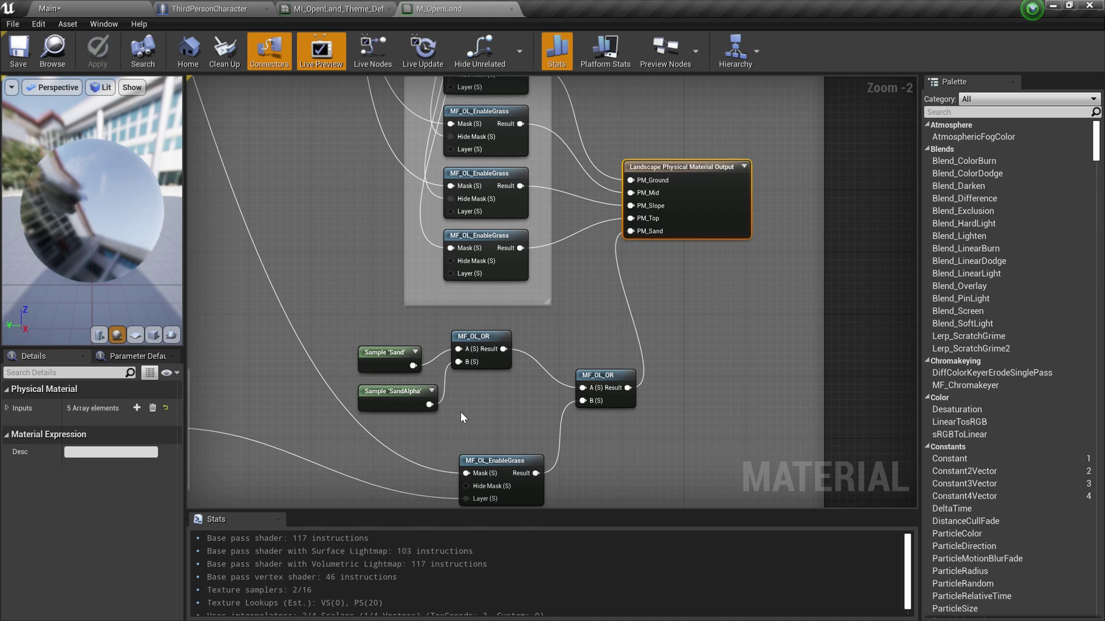
click(385, 361)
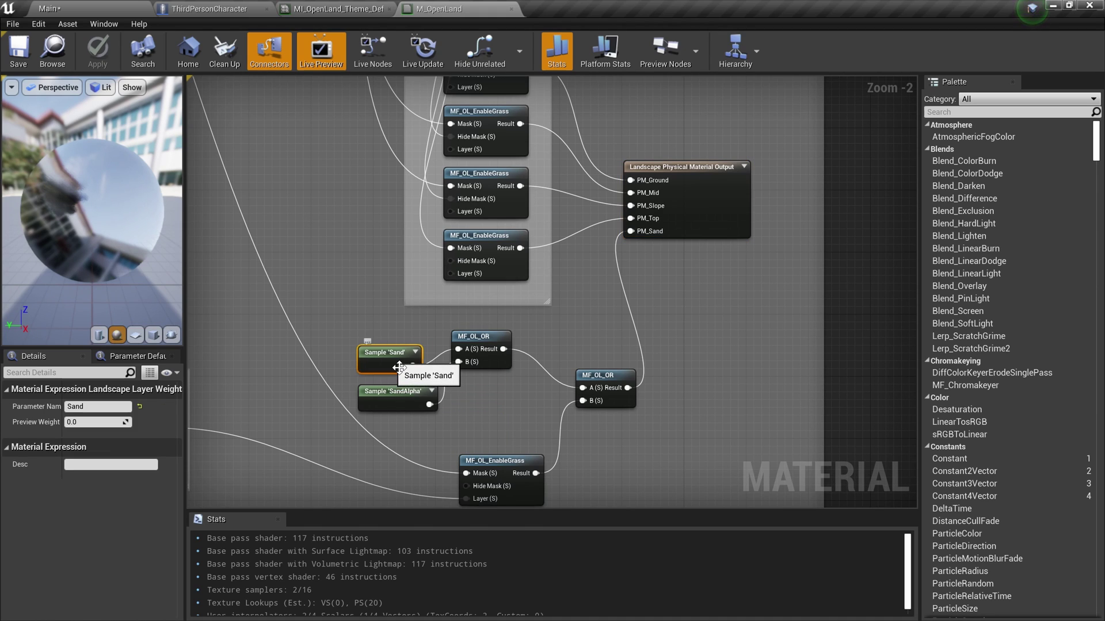
click(411, 408)
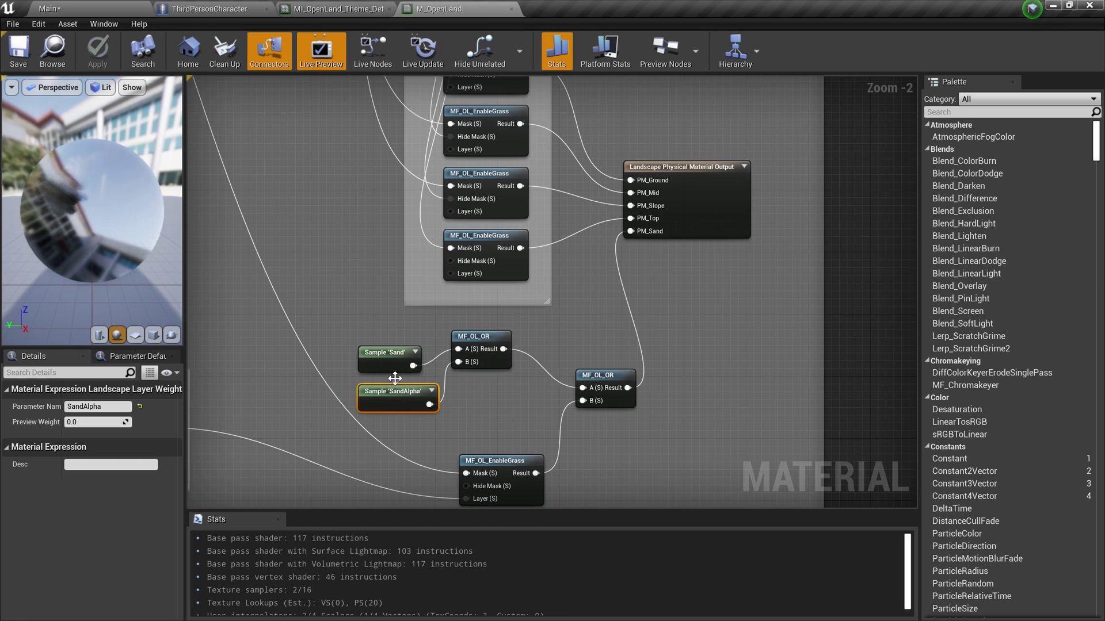
double_click(488, 345)
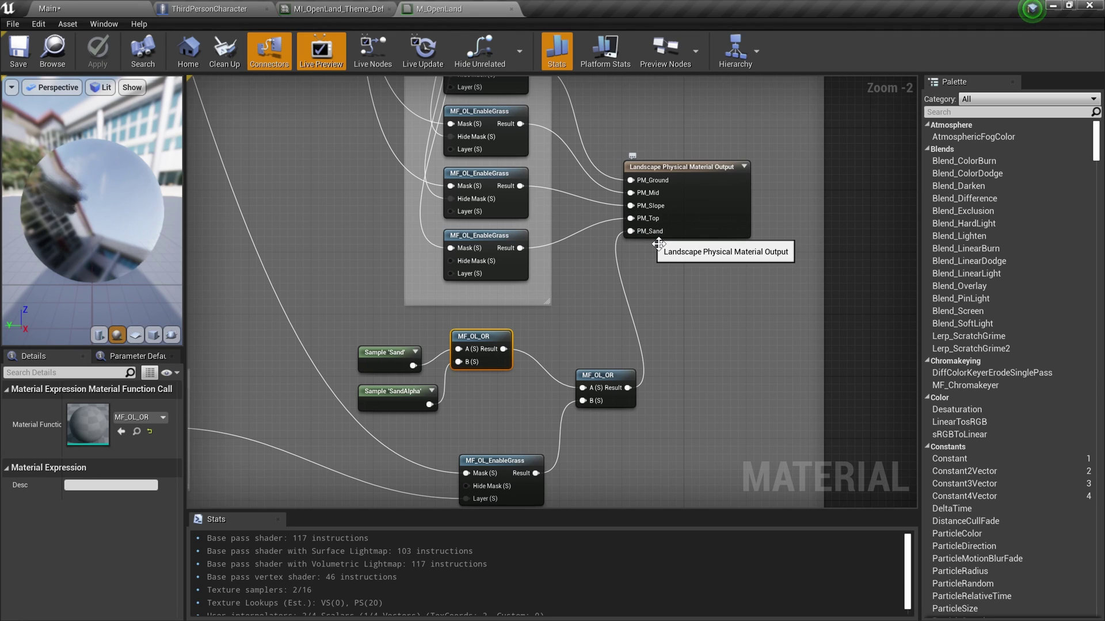
- Look over the For AutoForest group inside MF_OL_OR
right_drag(658, 244, 689, 365)
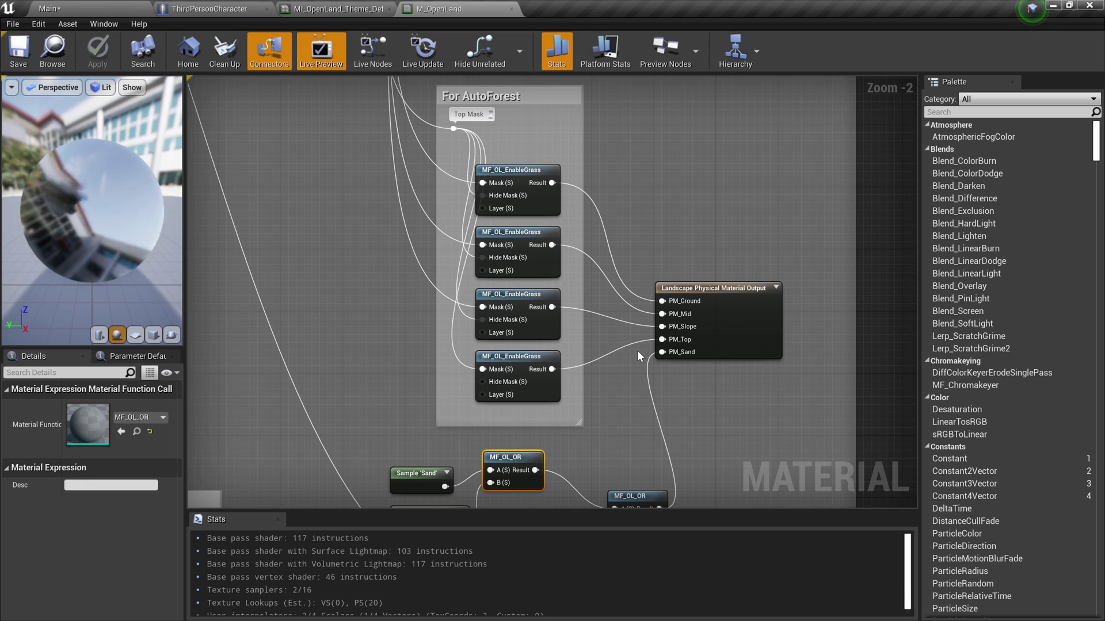
scroll(637, 350, down, 4)
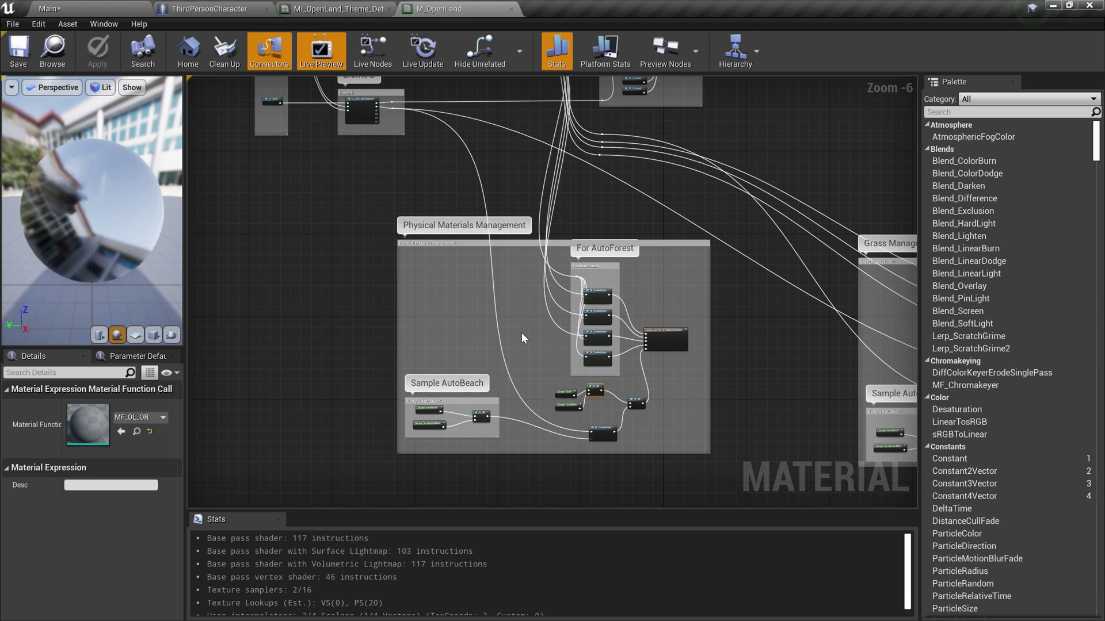
scroll(525, 333, up, 2)
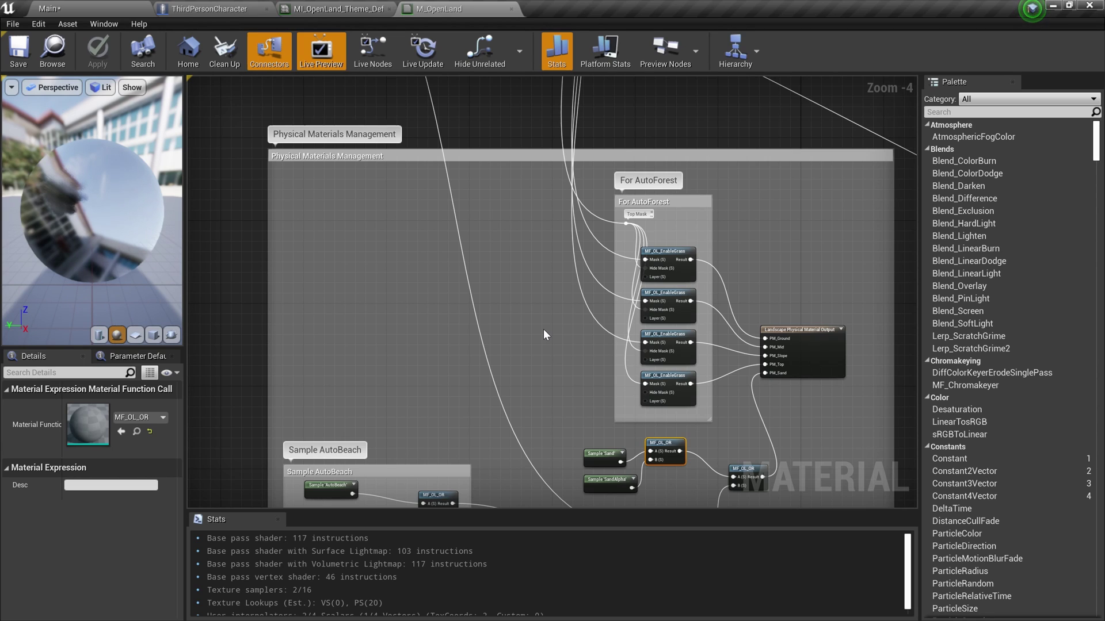
scroll(543, 329, down, 2)
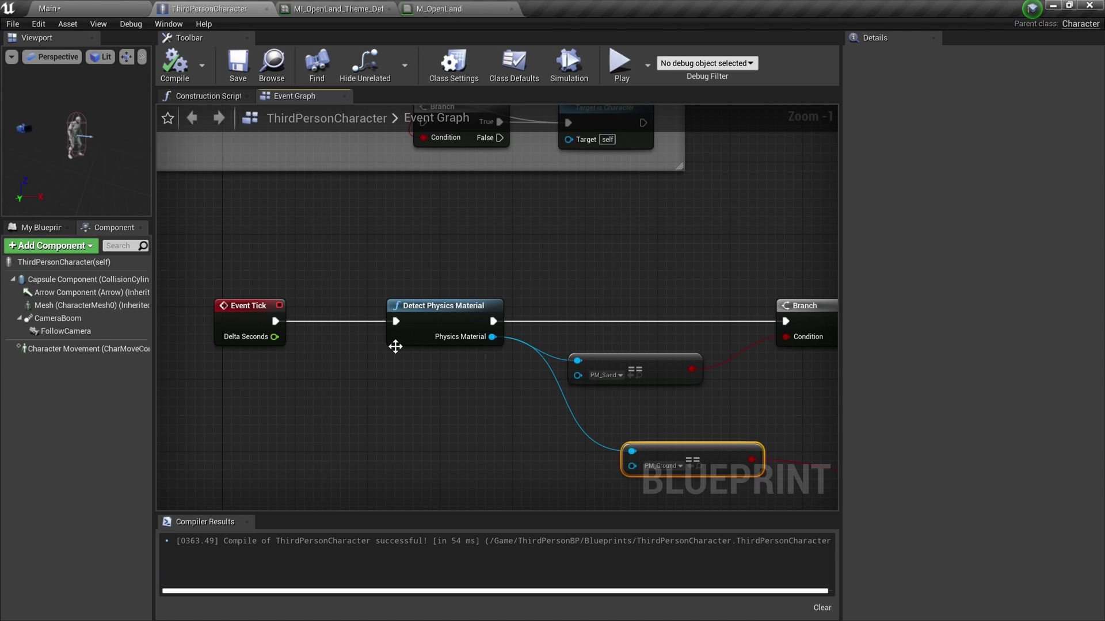
- Open Detect Physics Material and review its 150-unit LineTraceByChannel from Get Player Character to Return Node
double_click(410, 315)
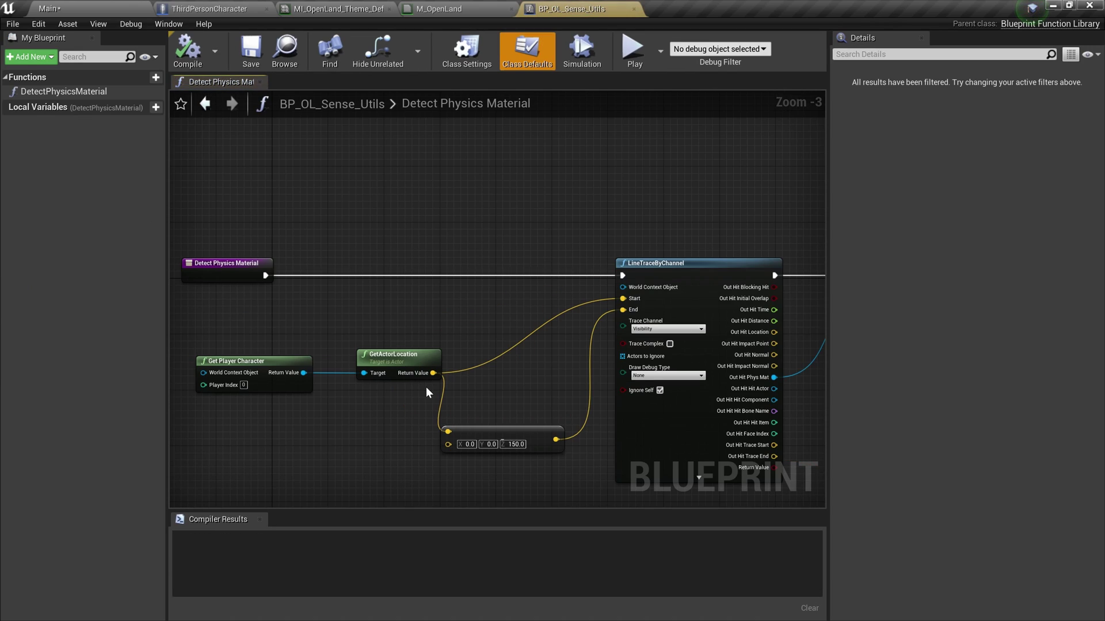
scroll(464, 351, down, 2)
scroll(483, 403, up, 3)
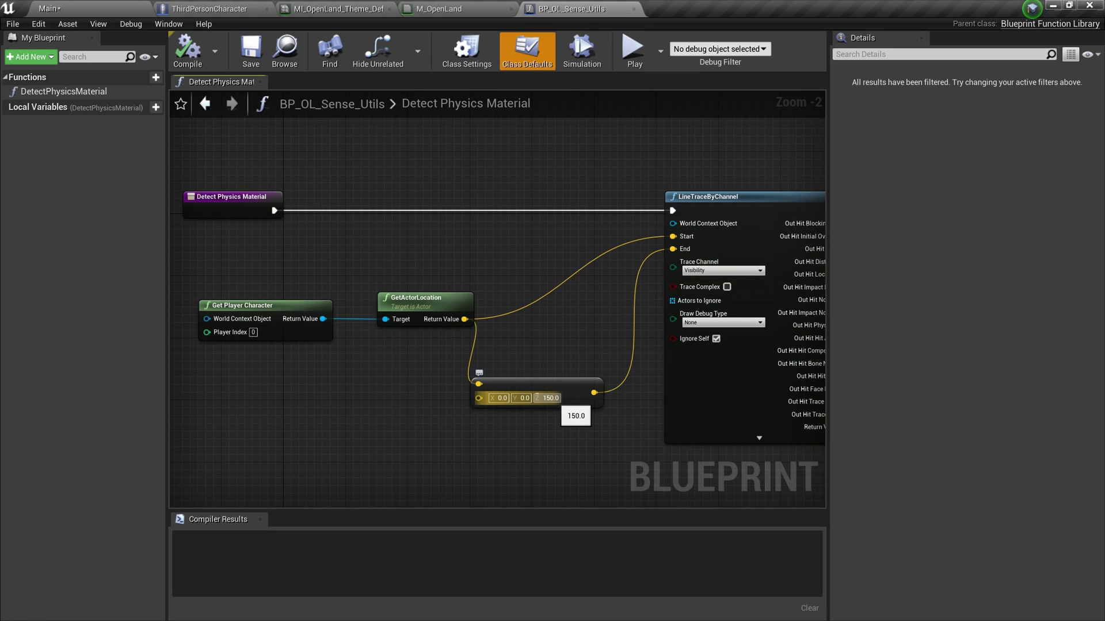
scroll(660, 347, down, 1)
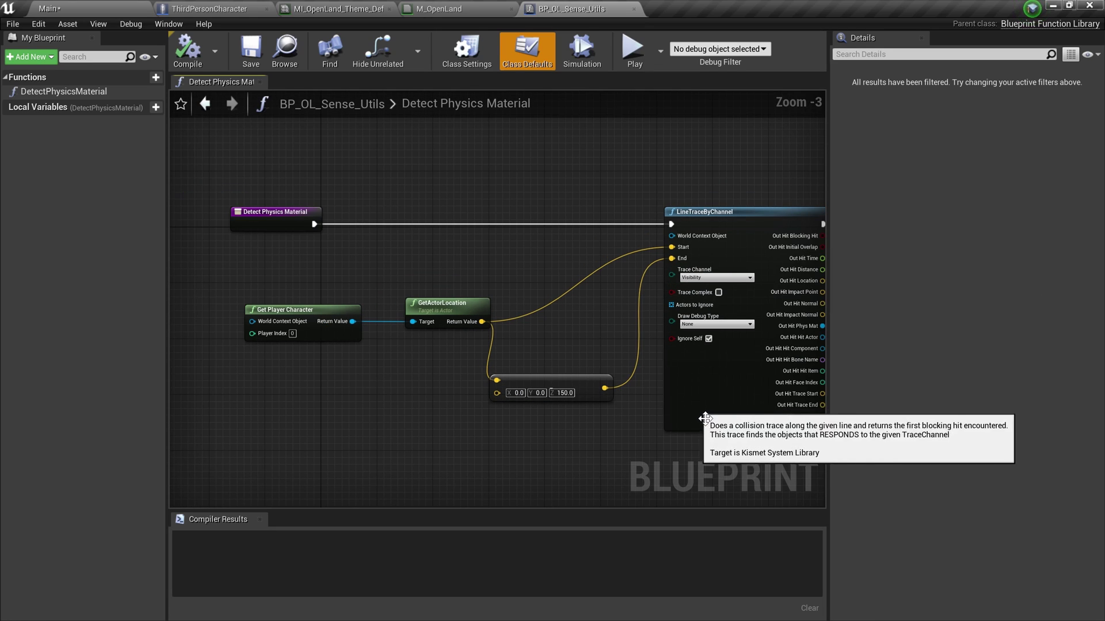
right_drag(674, 444, 526, 443)
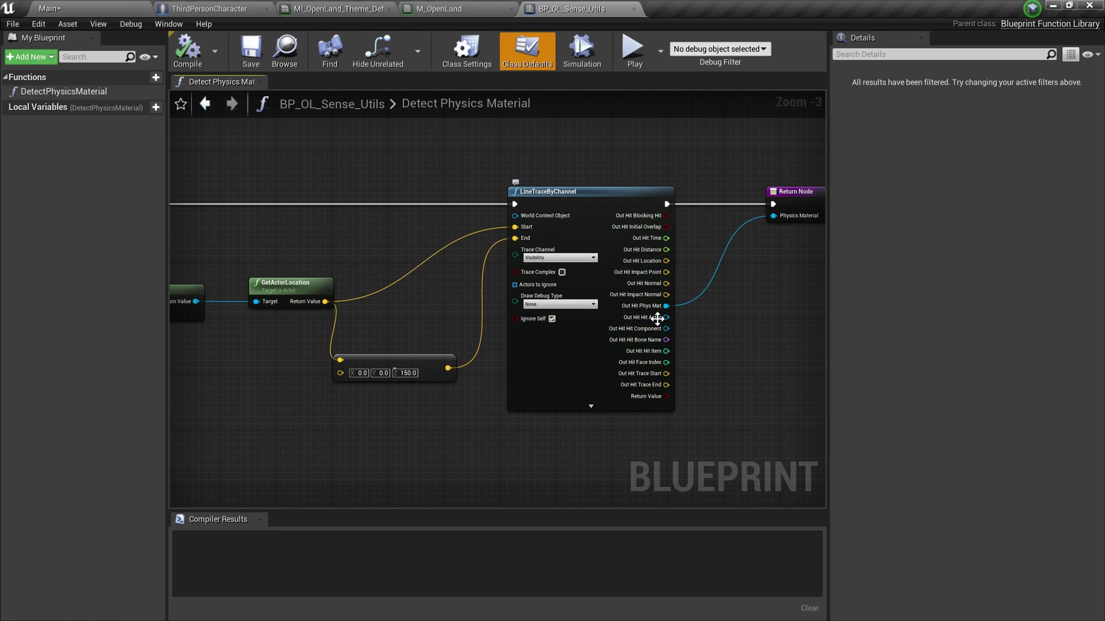
right_drag(714, 351, 596, 376)
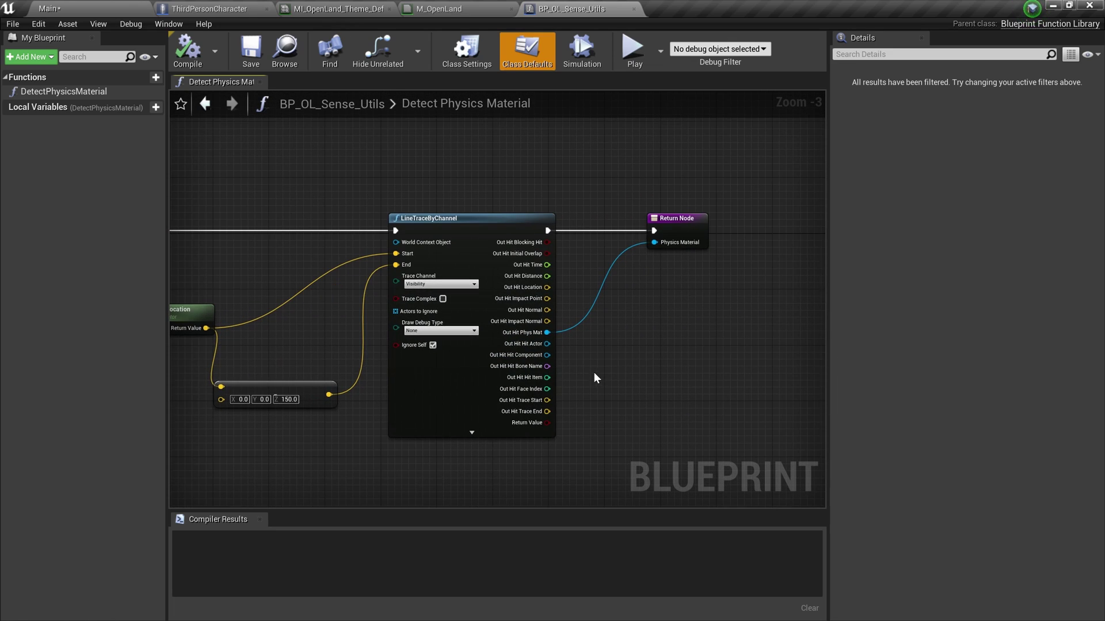
scroll(687, 354, down, 1)
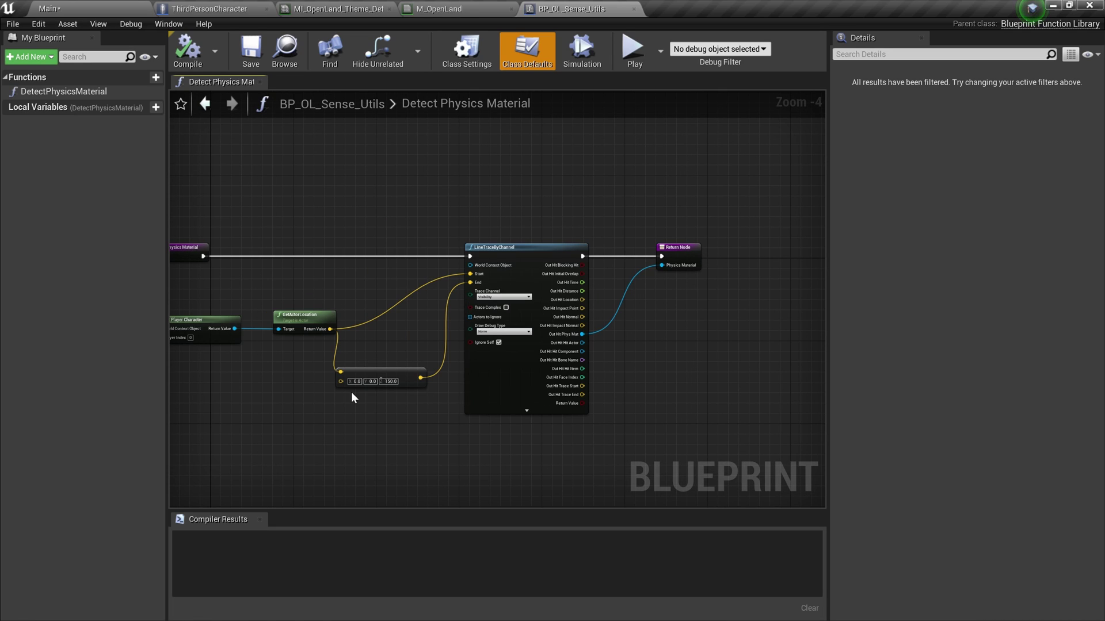
scroll(405, 390, up, 3)
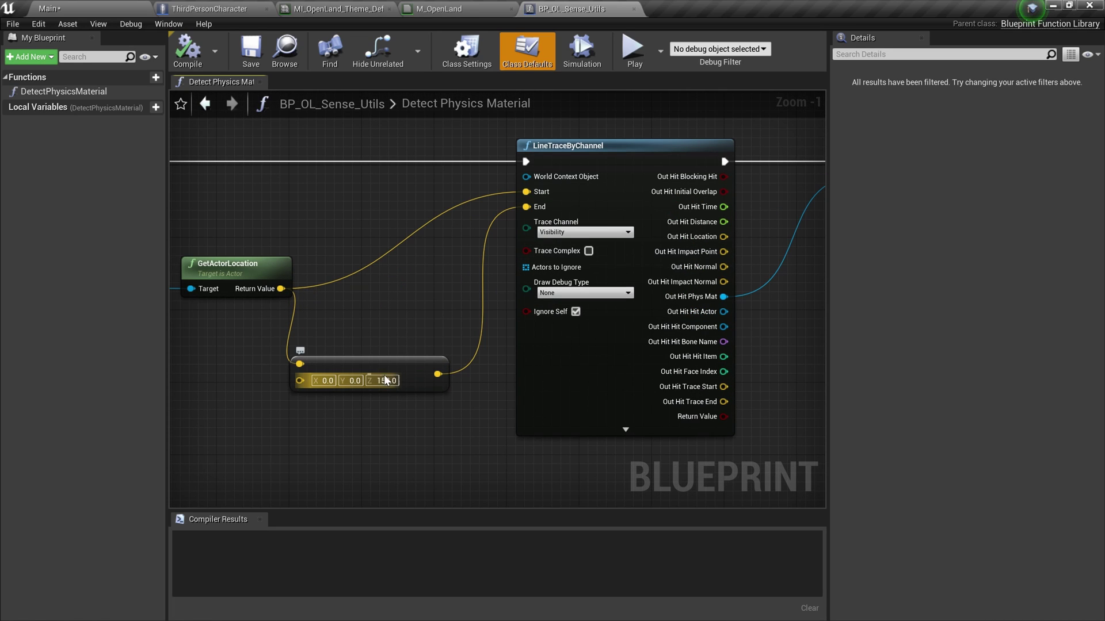
scroll(385, 396, down, 2)
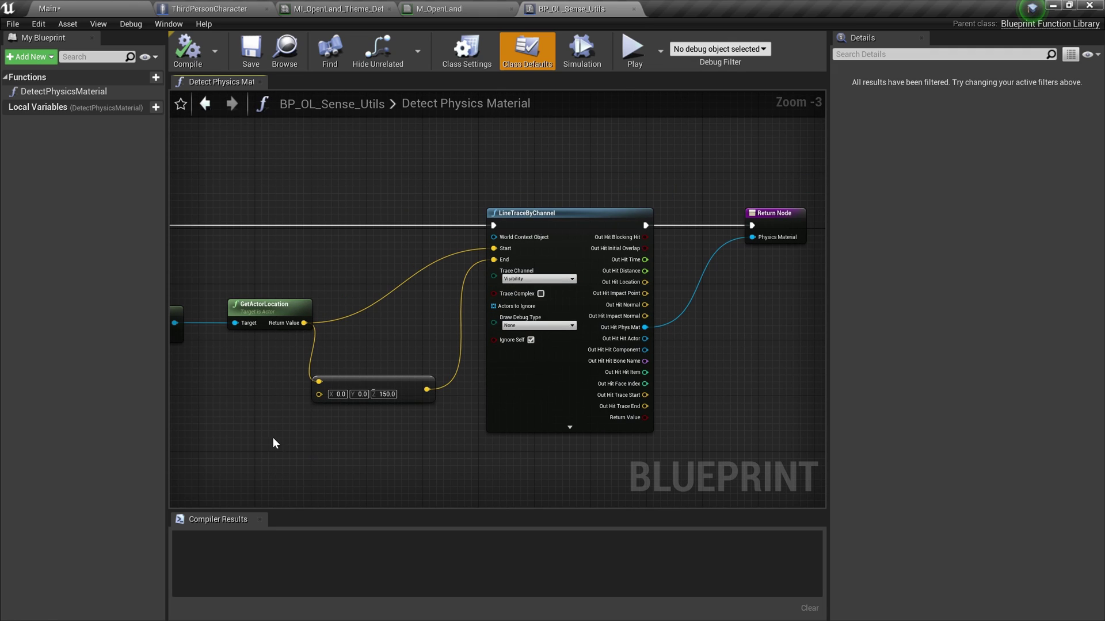
right_drag(273, 437, 391, 363)
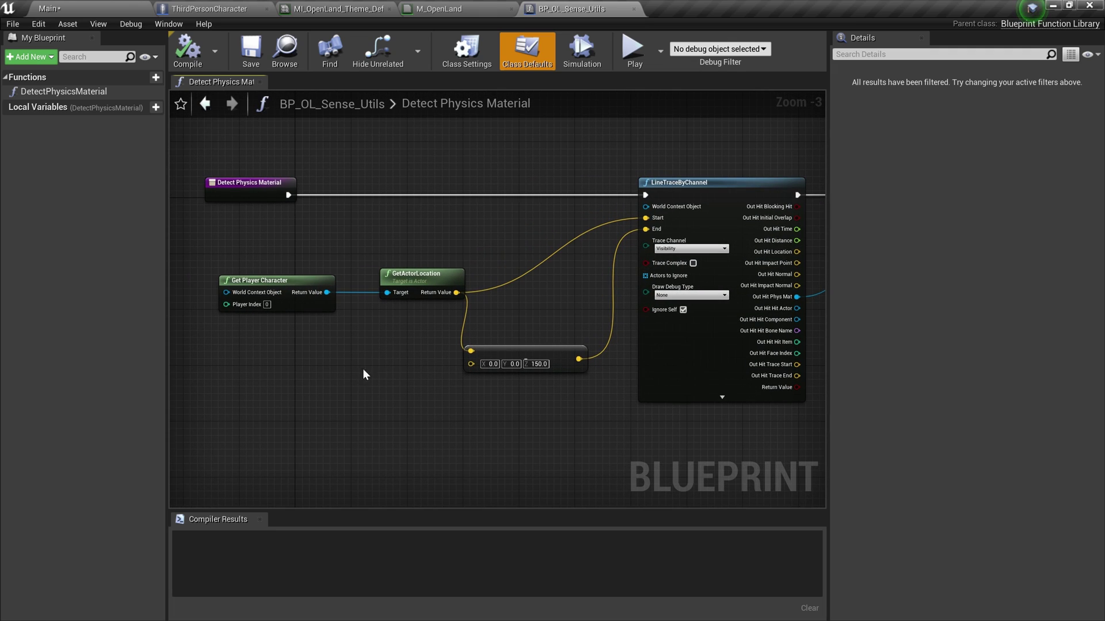
scroll(273, 330, up, 2)
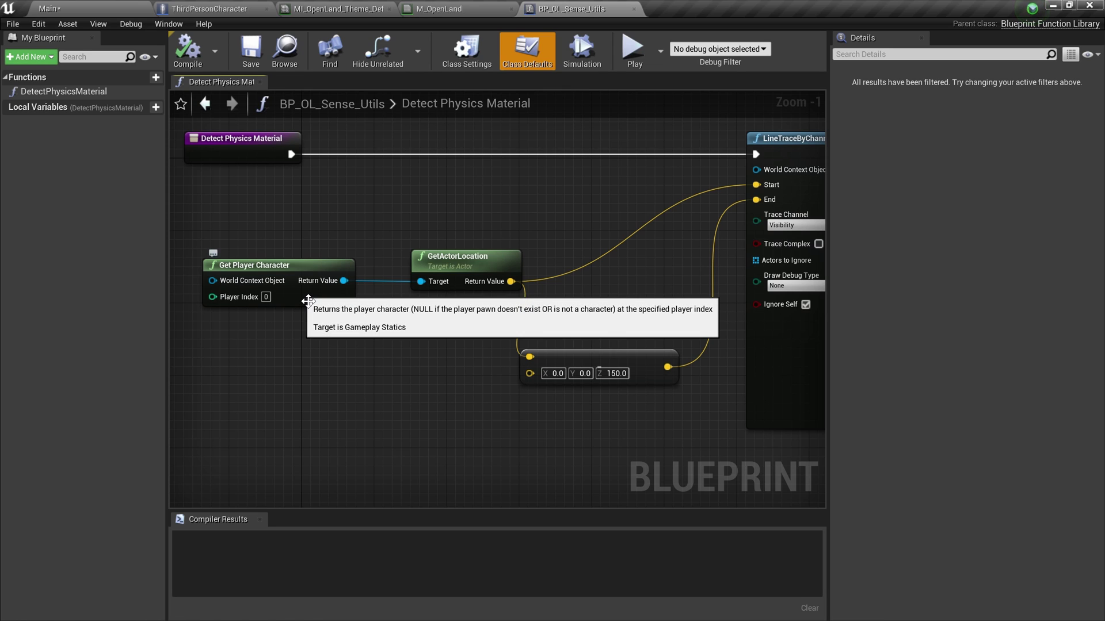
- Return to the Main level and frame the selected Landscape in the viewport
click(106, 7)
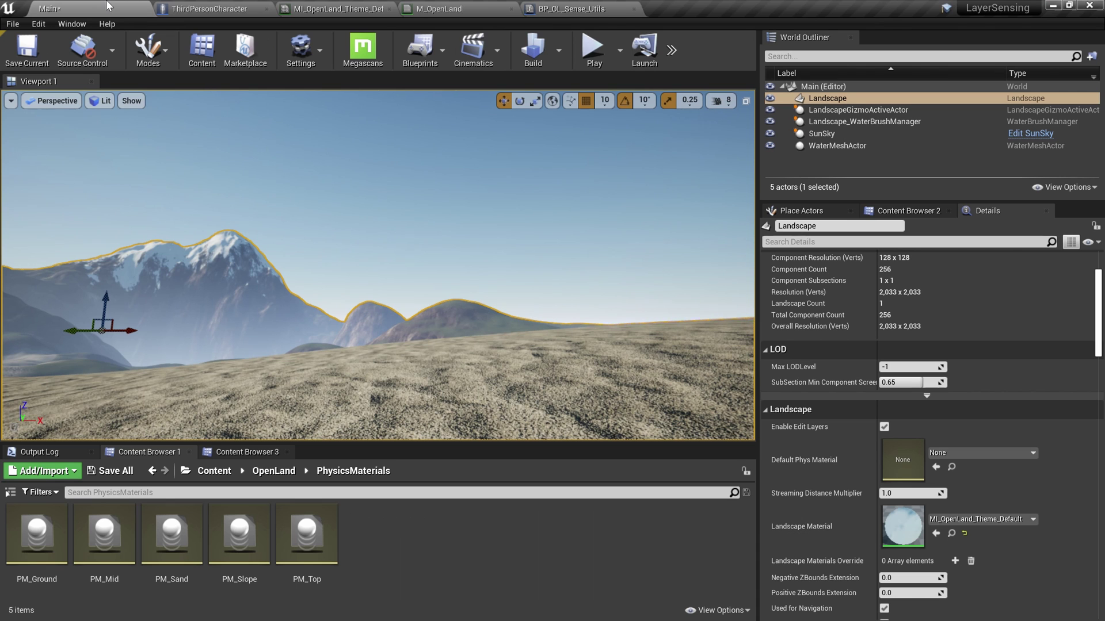
key(f)
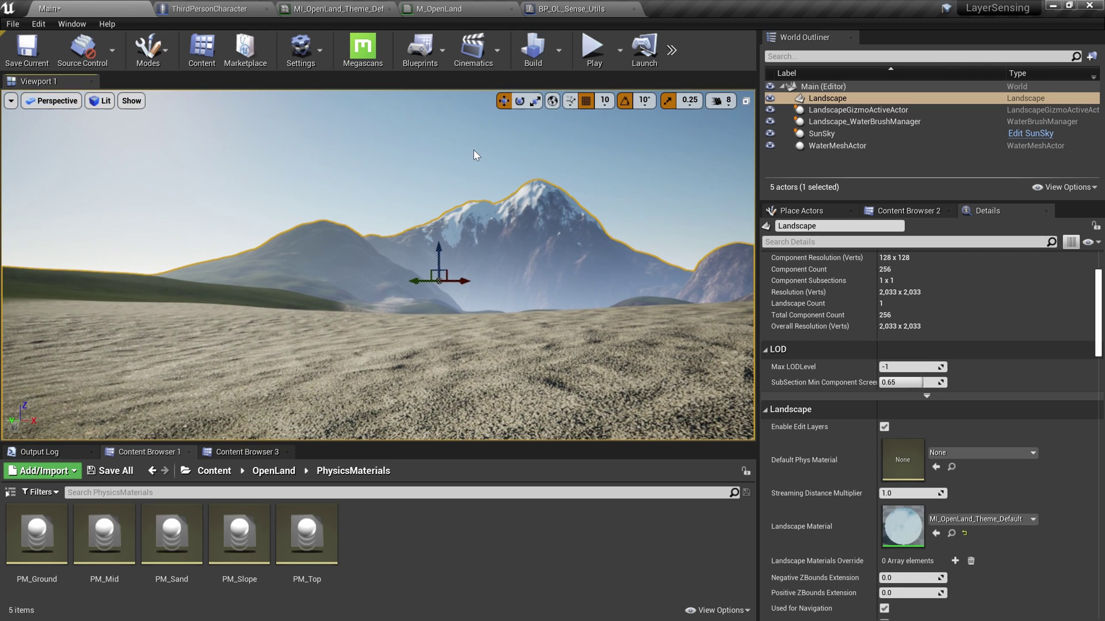